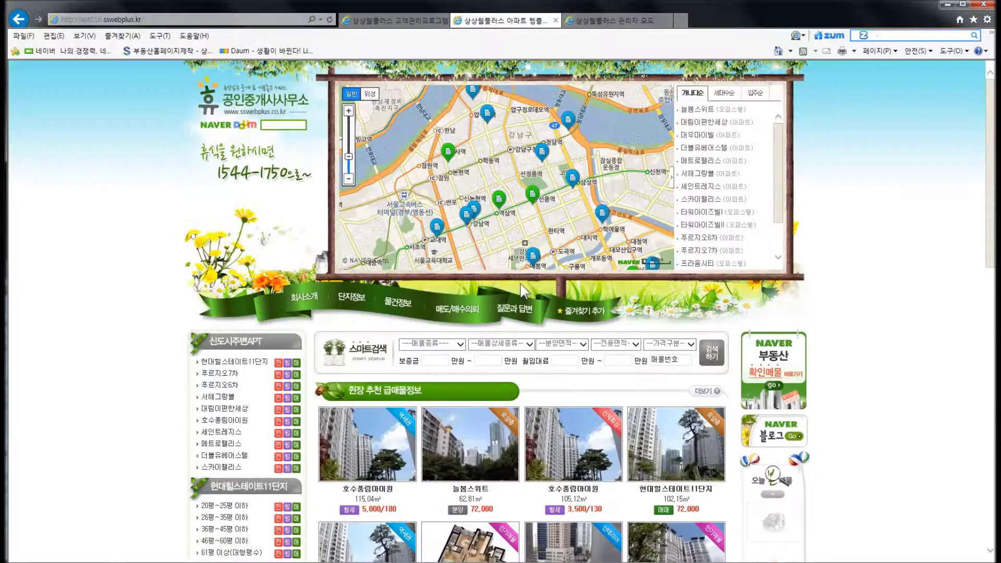
- Show the 서해그랑블 apartment's details on the homepage map, and switch to the admin mode page
click(694, 175)
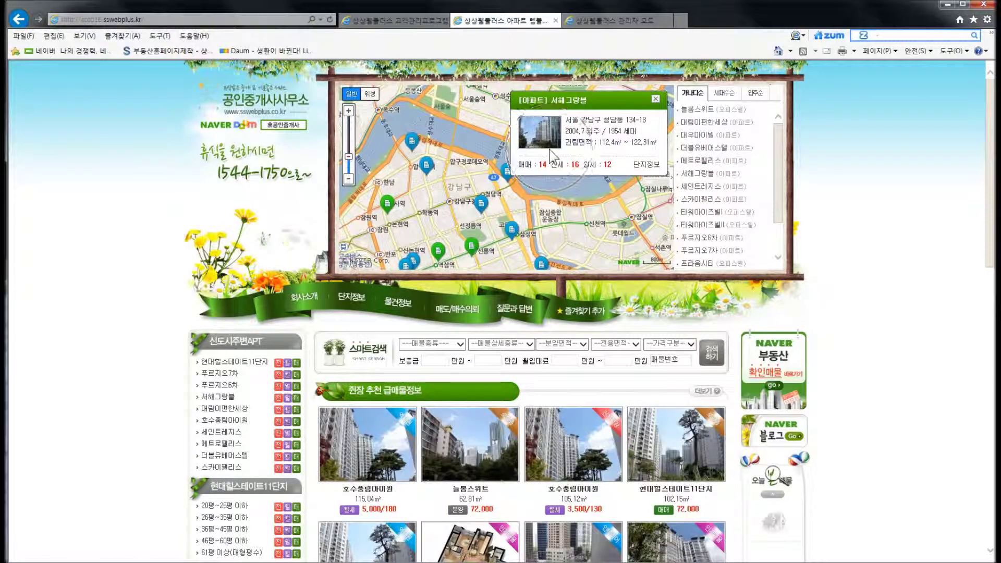
click(606, 26)
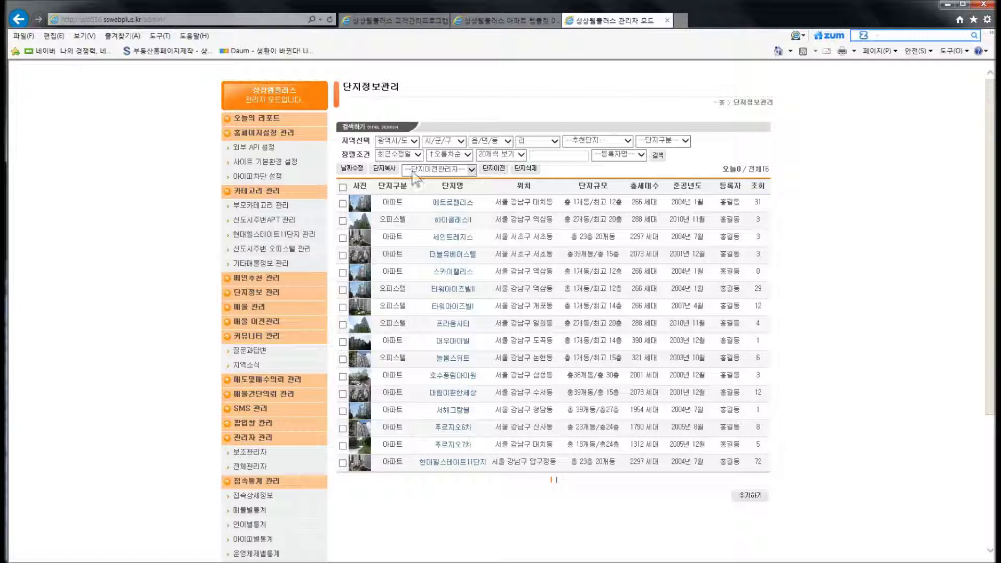
- Duplicate the 메트로팰리스 apartment complex in the complex information list
click(385, 170)
click(389, 173)
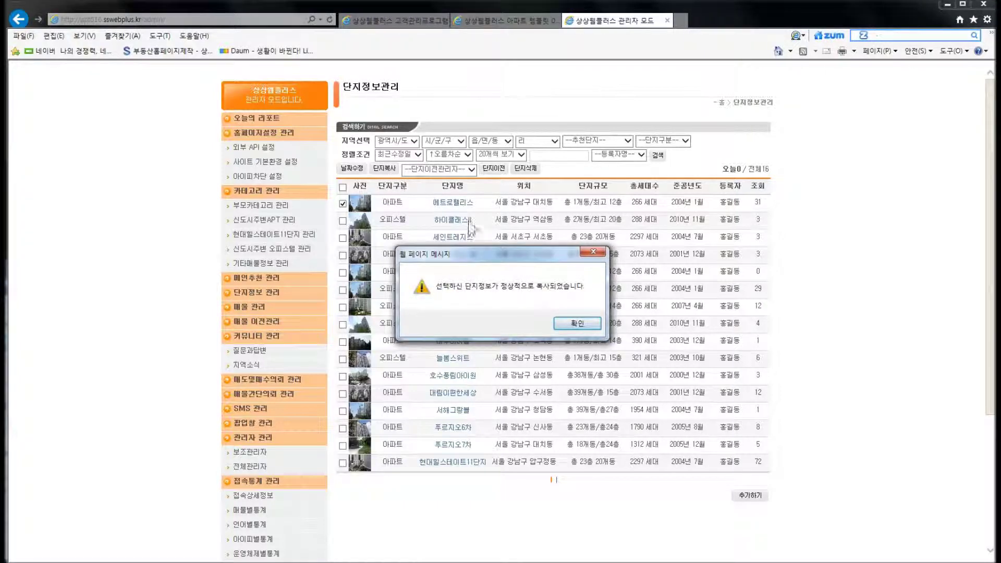
click(570, 328)
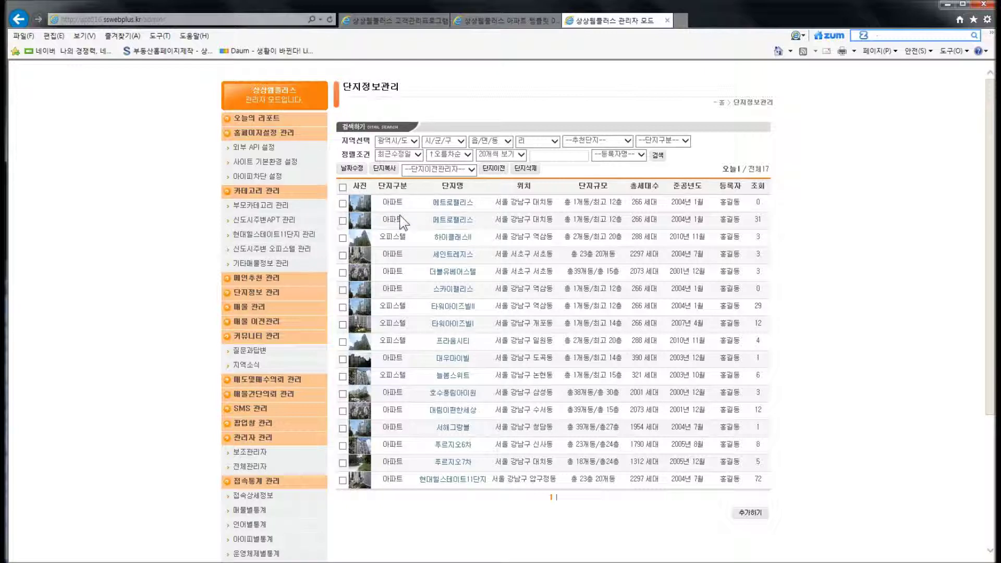
- Check the registrant information of the duplicated 메트로팰리스 complex and return to the complex list
click(489, 172)
click(390, 204)
scroll(492, 266, down, 10)
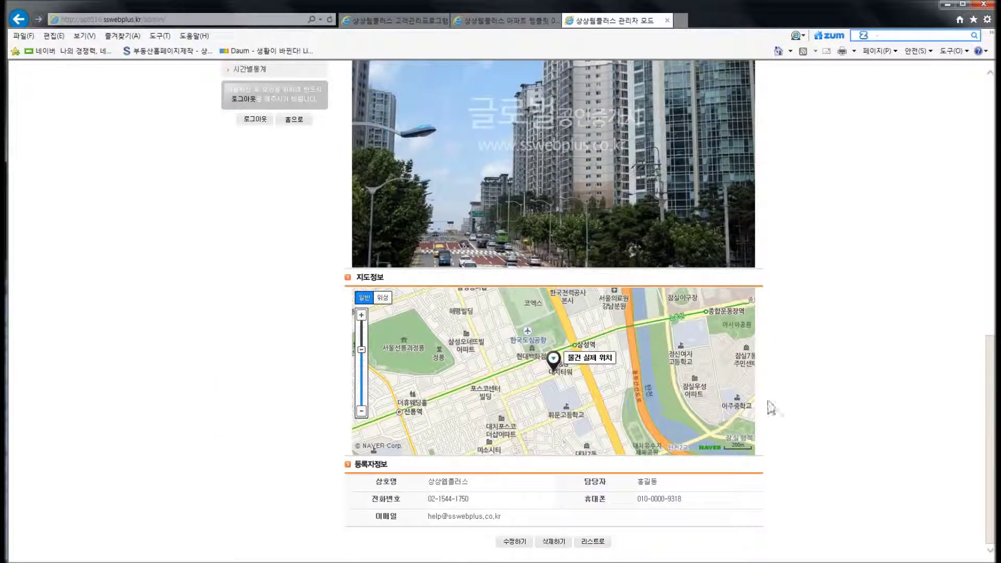
click(475, 493)
click(640, 493)
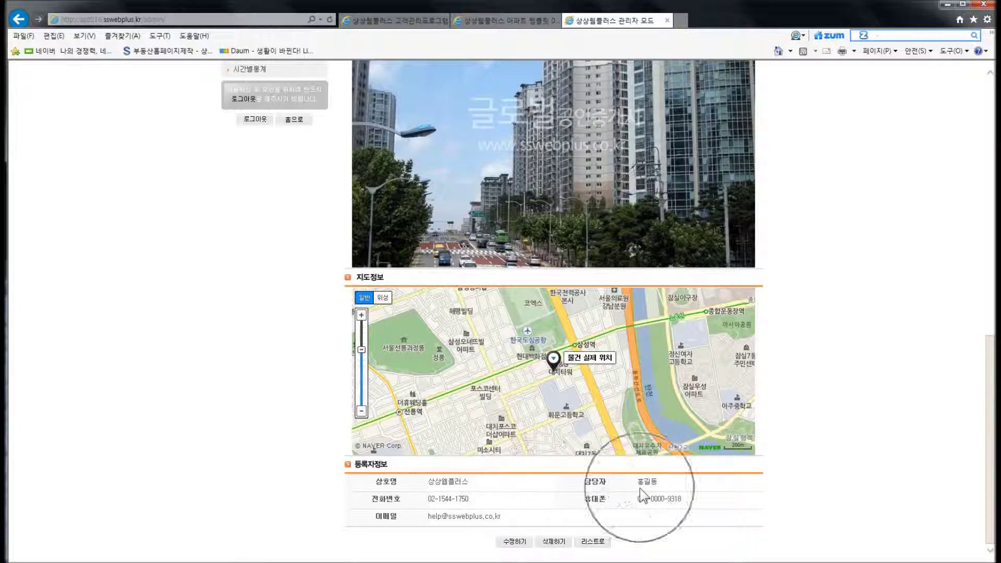
click(600, 542)
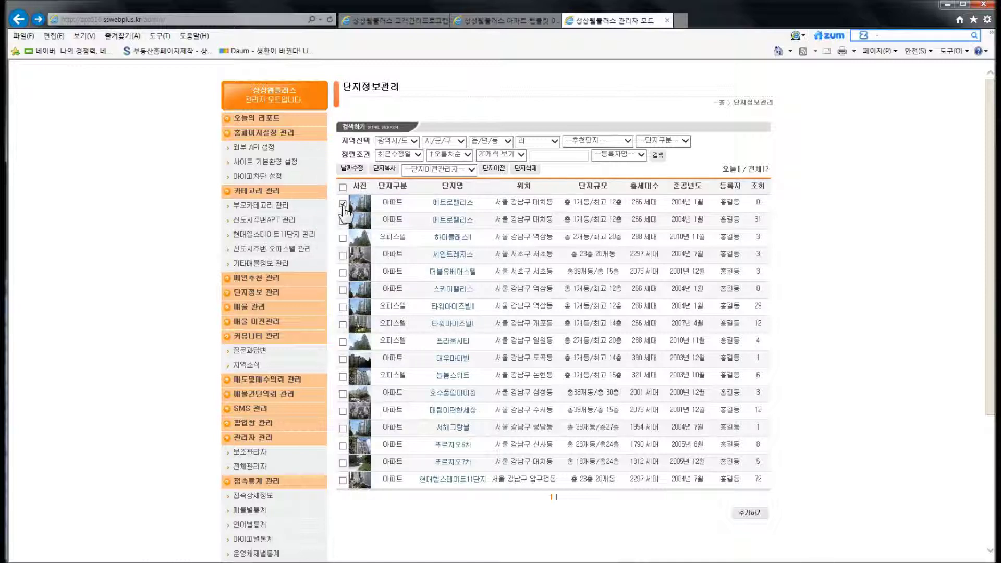
- Transfer the duplicated 메트로팰리스 complex to the other manager
click(449, 170)
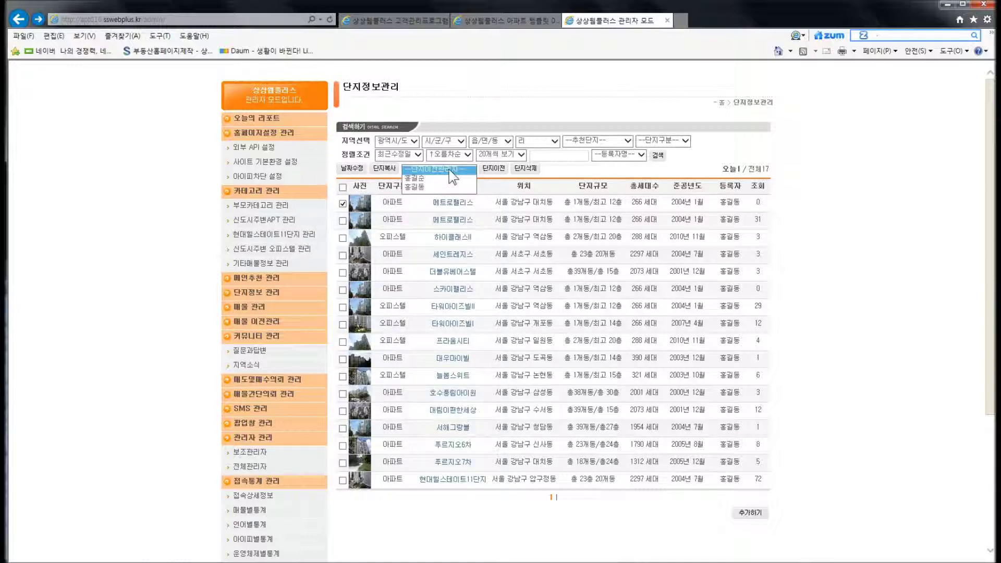
click(418, 179)
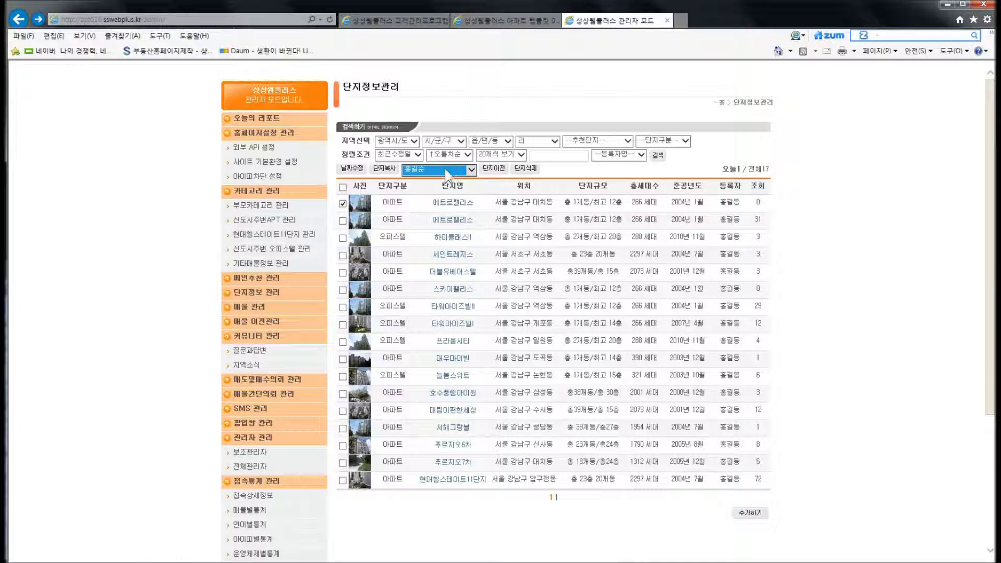
click(488, 172)
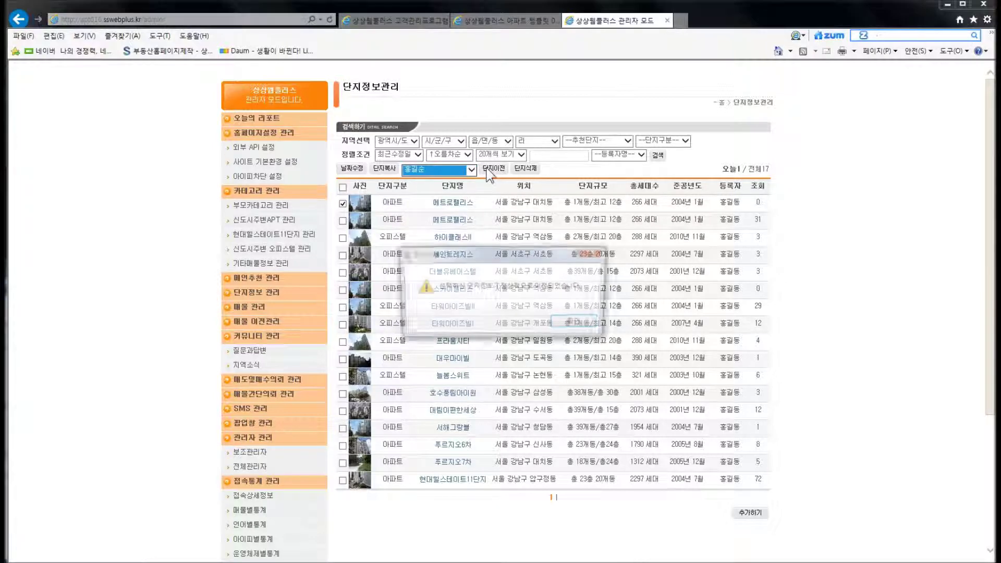
click(576, 325)
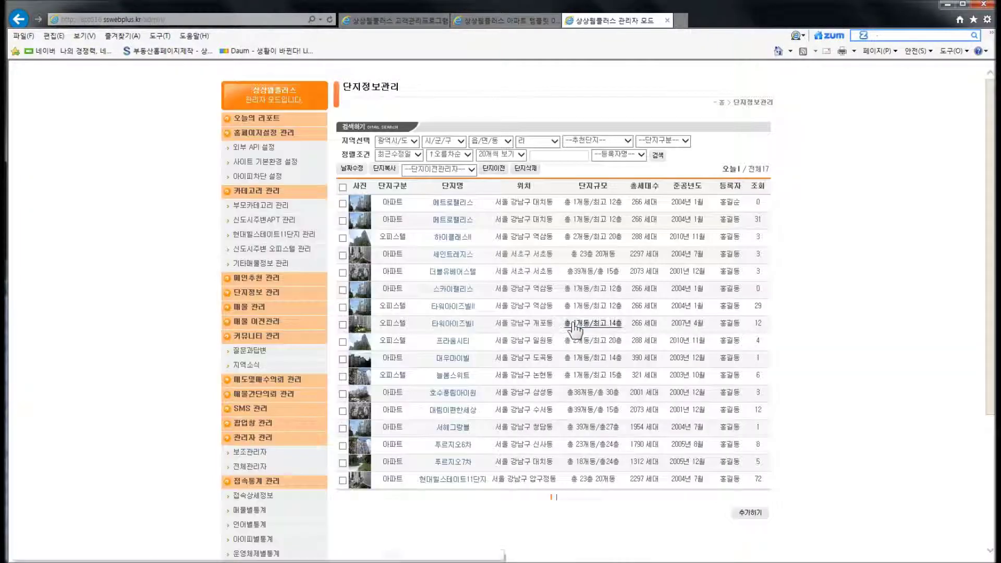
- Review the person in charge on the transferred 메트로팰리스 complex's page and go back to the list
click(447, 204)
scroll(445, 204, down, 10)
click(651, 489)
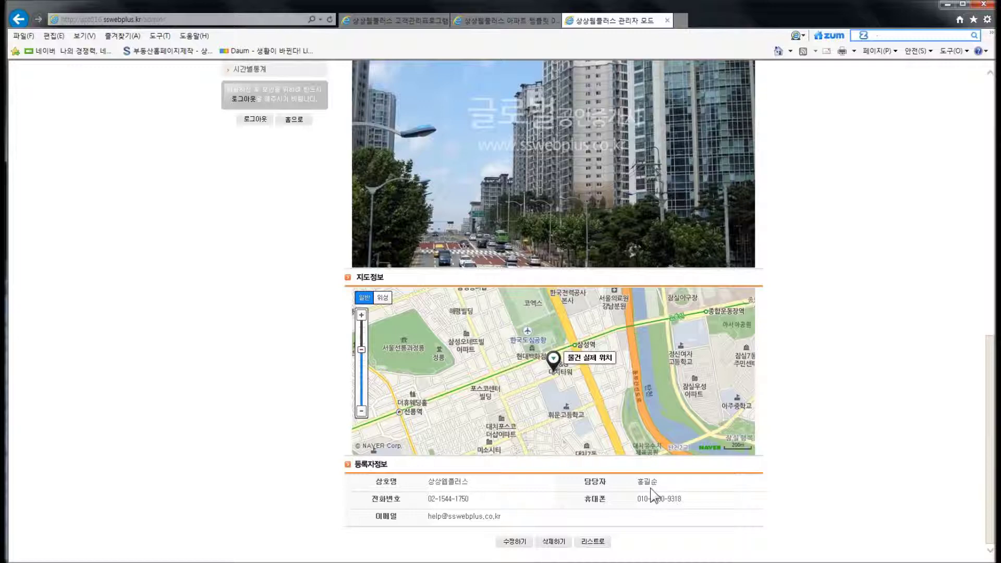
click(596, 541)
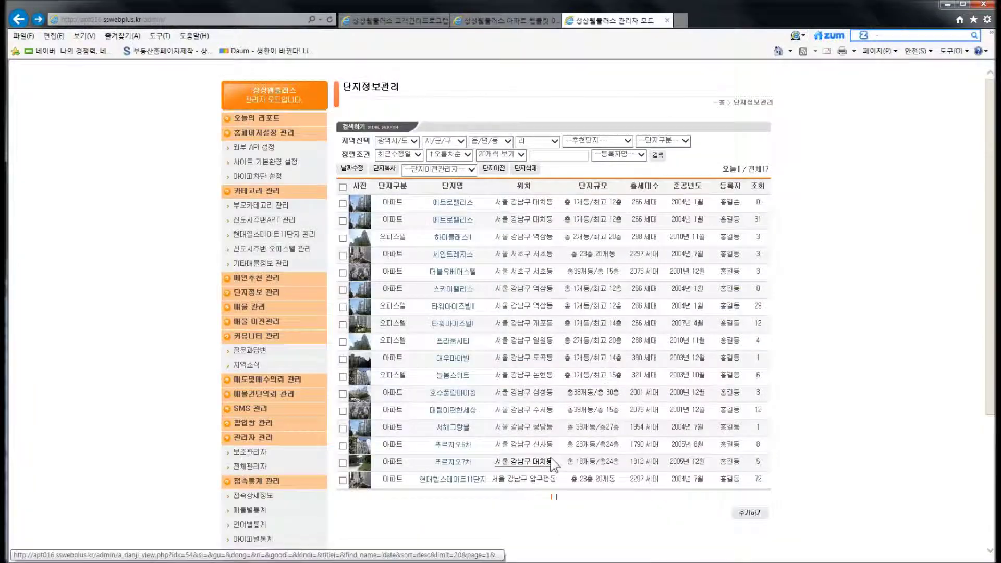
- Delete the duplicated 메트로팰리스 complex from the complex list
click(526, 172)
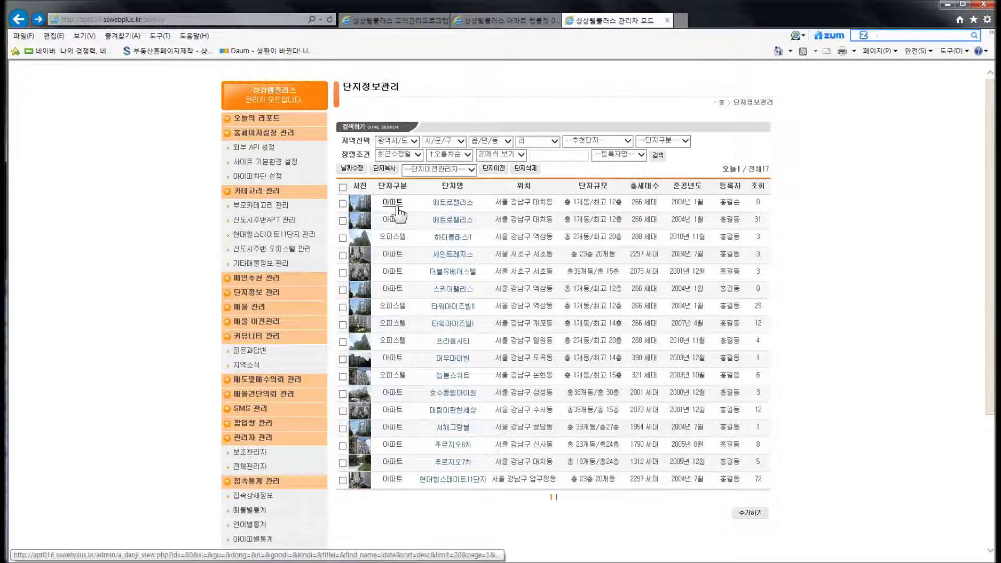
click(343, 204)
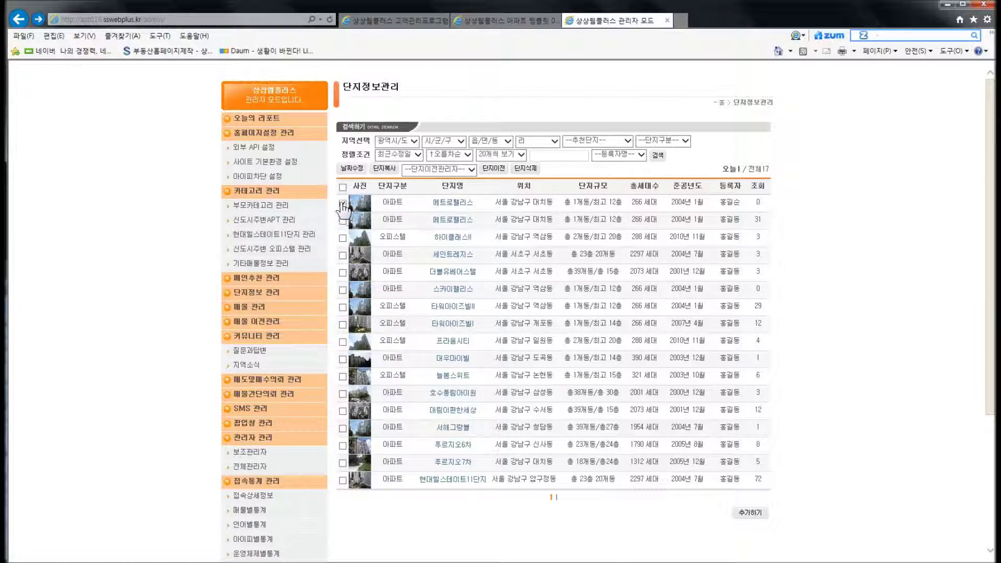
click(528, 170)
click(573, 326)
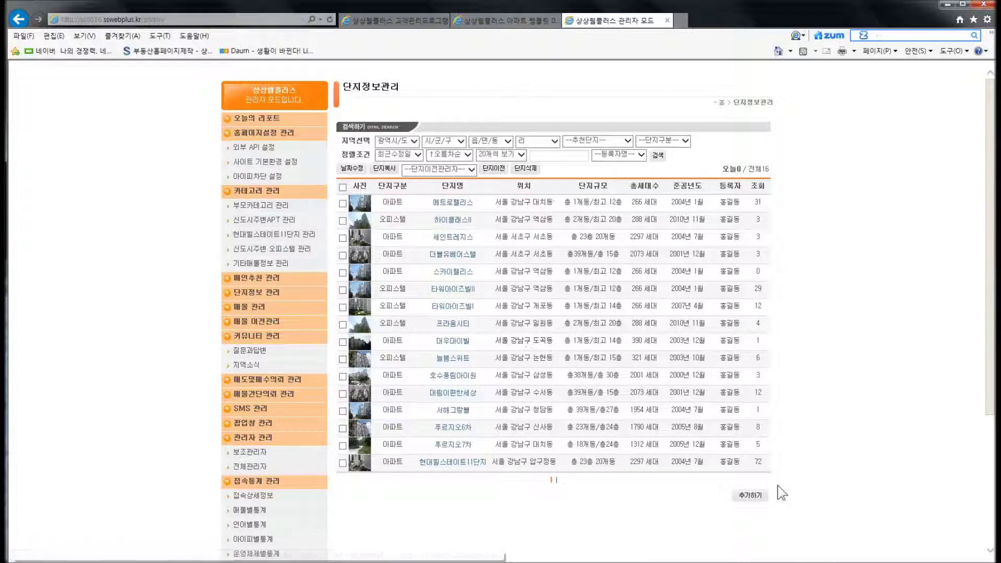
- Open a blank form for adding a new complex and look over its recommendation and blog options
click(760, 500)
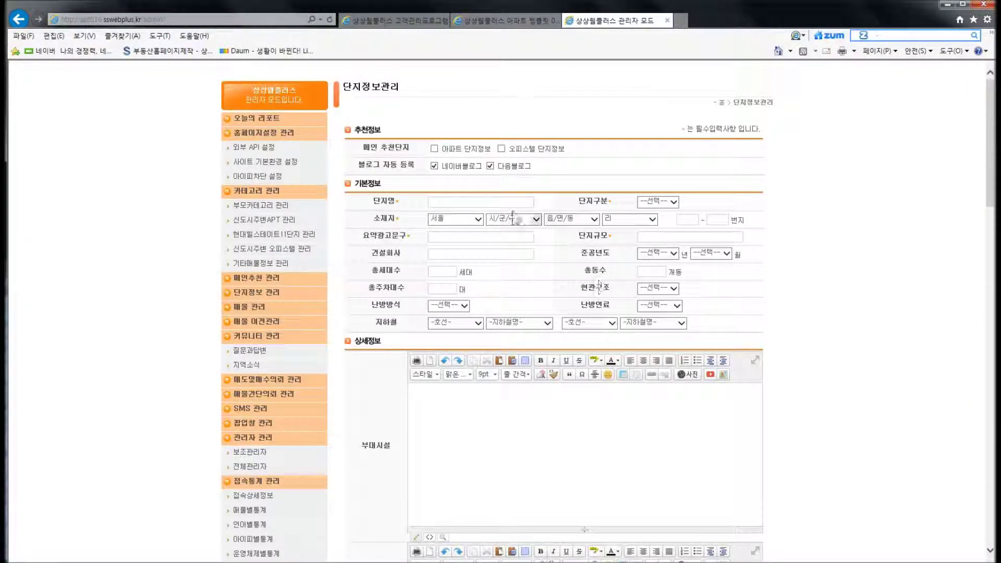
click(379, 146)
click(400, 150)
click(401, 164)
click(447, 150)
click(531, 149)
click(383, 94)
- Examine the homepage's recommended and premium listings and its apartment and officetel complex sections
click(476, 20)
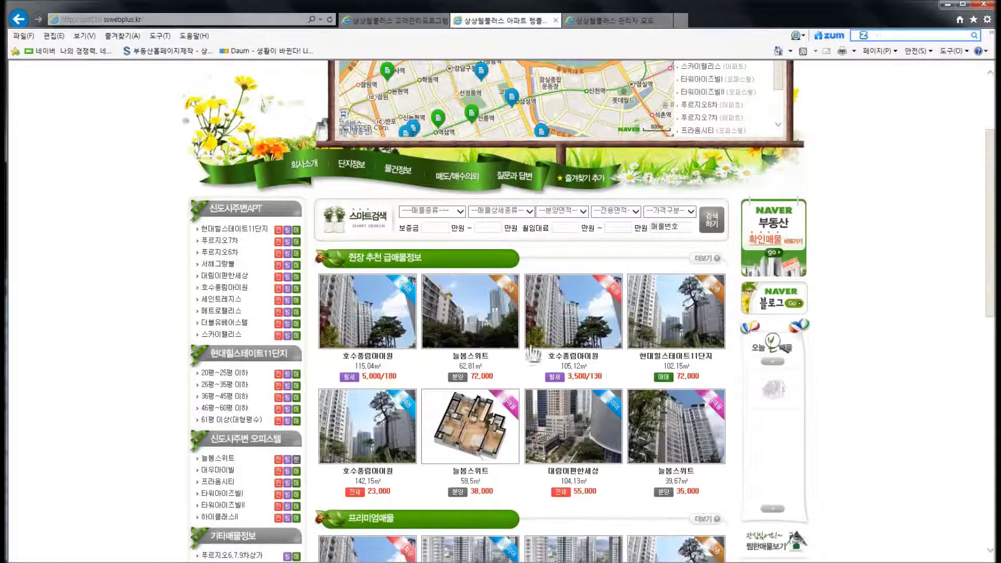
scroll(534, 373, down, 3)
scroll(533, 368, down, 1)
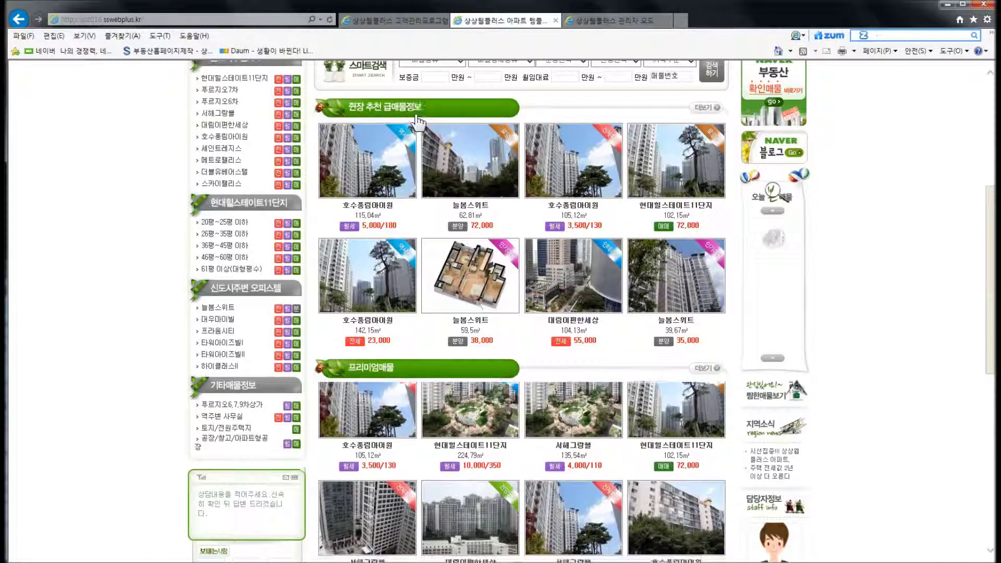
scroll(431, 137, down, 2)
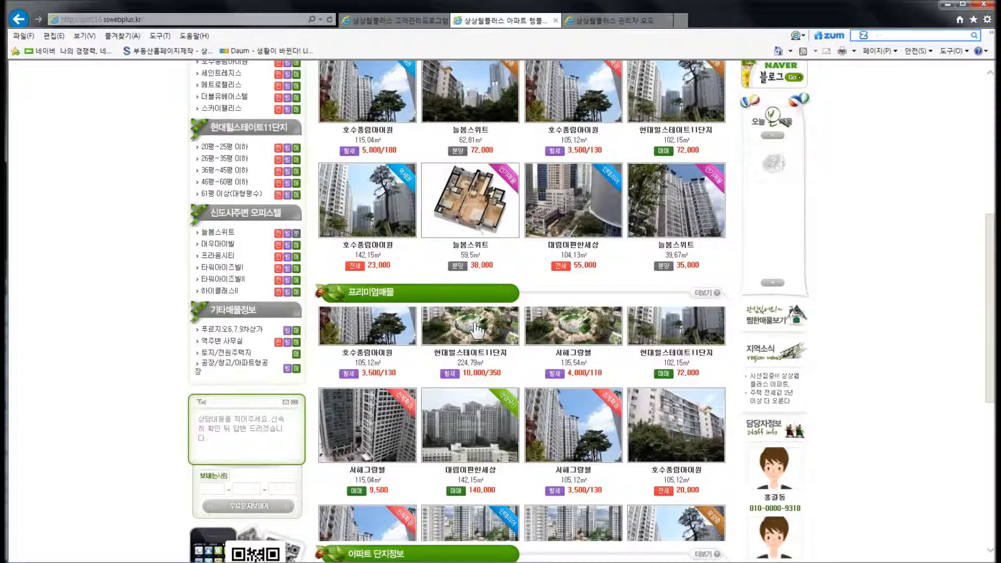
scroll(475, 329, down, 10)
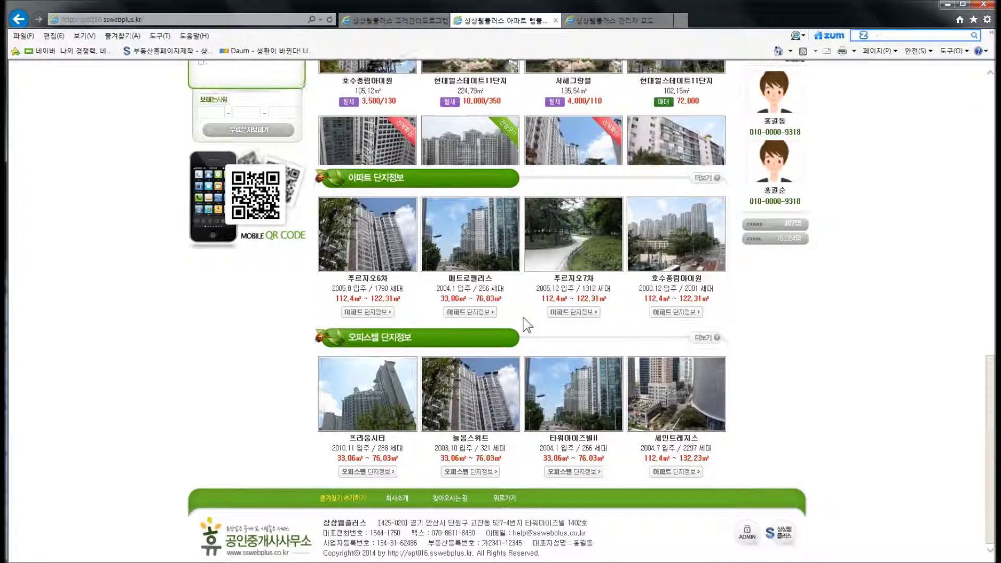
click(381, 323)
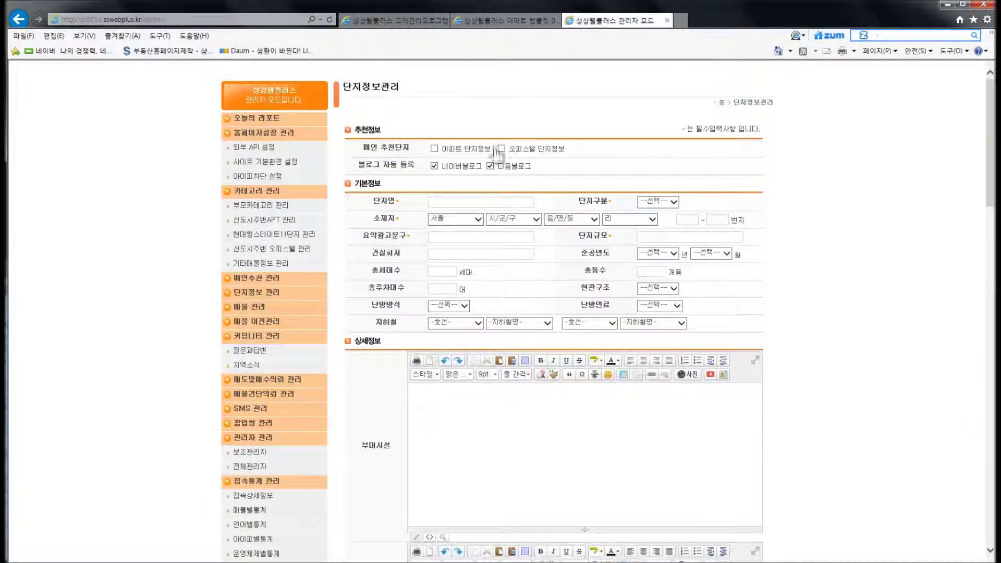
- Mark the new complex as a main-page recommendation under 아파트 단지정보, keeping Naver and Daum blog auto-registration on
click(489, 155)
click(500, 147)
click(436, 150)
click(429, 170)
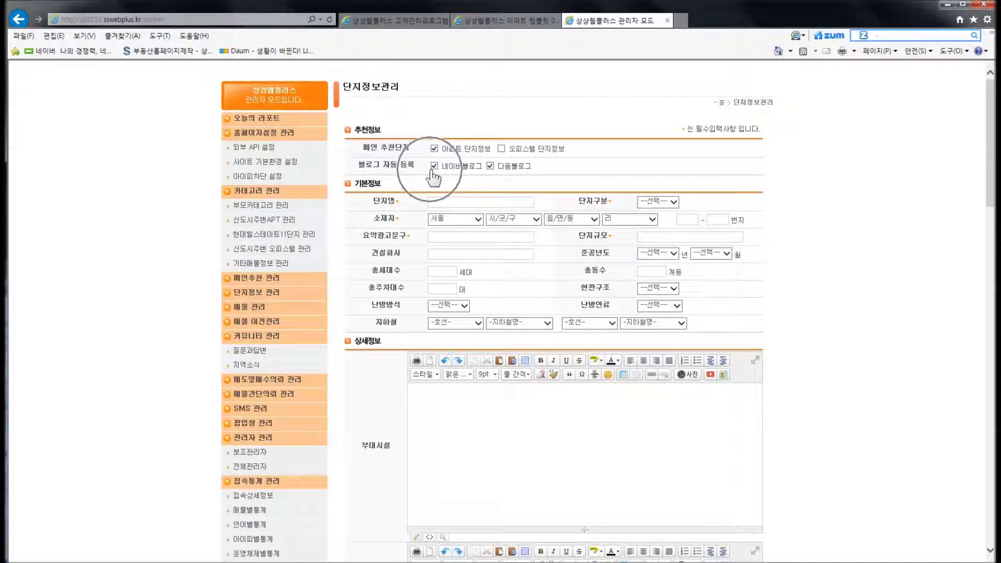
click(481, 165)
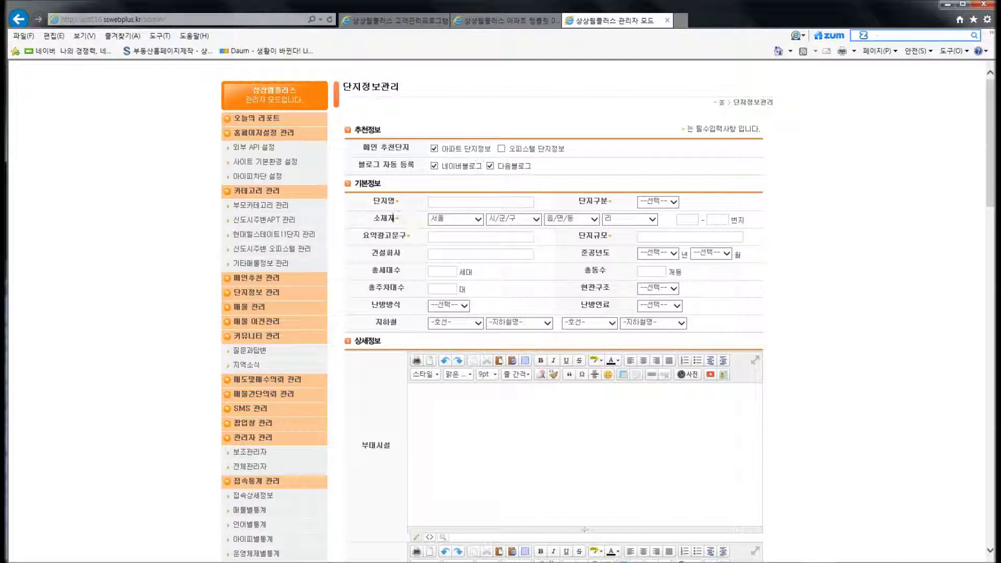
- Name the new complex 테스트 and set its complex type to 아파트
click(368, 198)
click(539, 259)
click(664, 202)
click(661, 209)
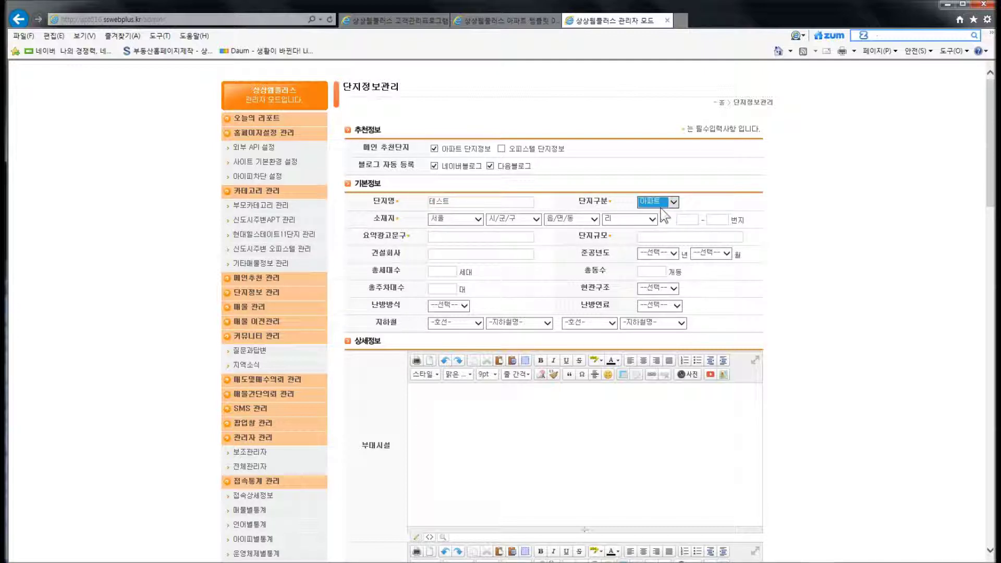
- Set the new complex's location to 강서구, 개화동 in 서울
click(514, 220)
click(538, 238)
click(560, 221)
click(566, 230)
click(529, 221)
click(527, 219)
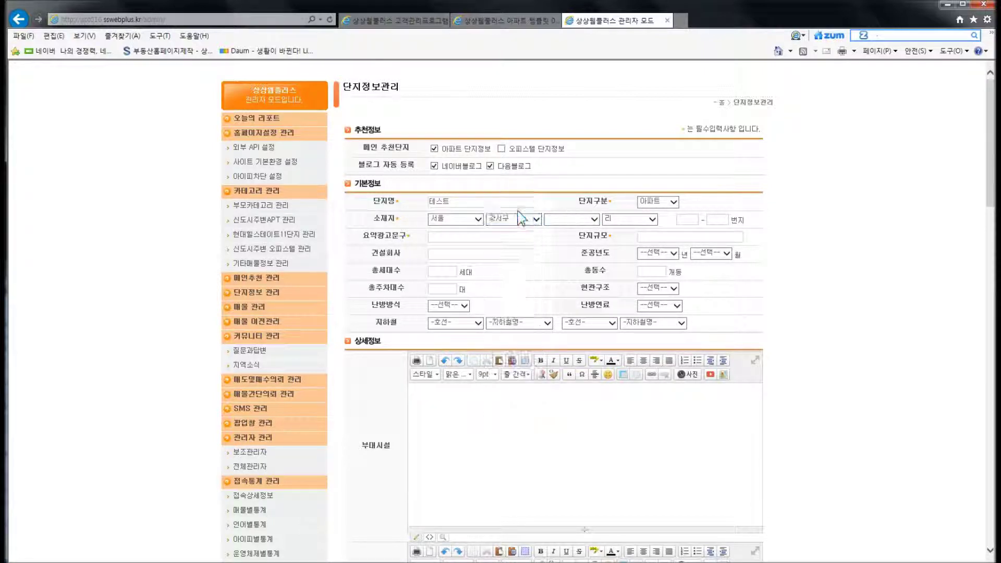
click(568, 220)
click(557, 237)
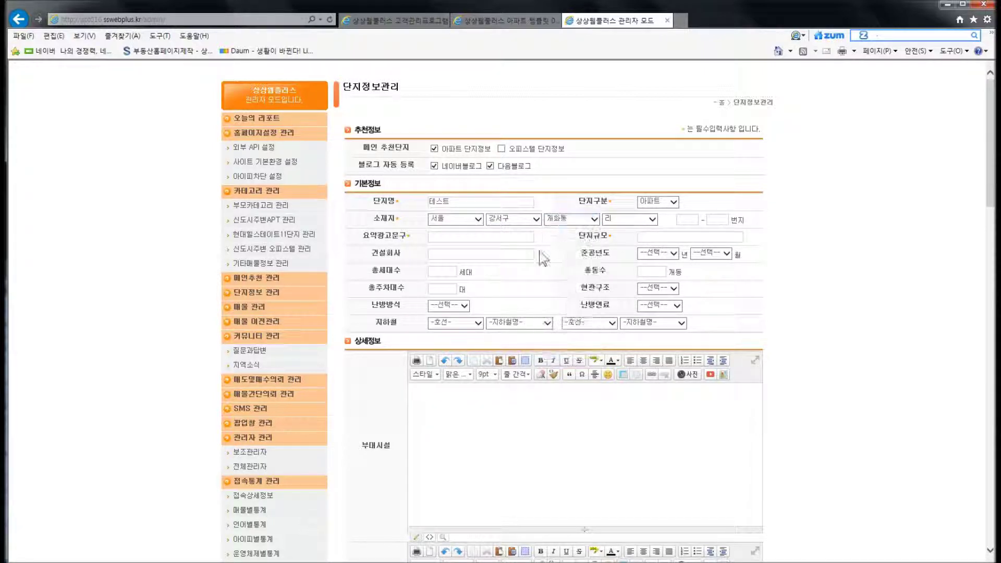
- Fill in the summary ad phrase with test and the complex size with 1111
click(486, 239)
text(ㅅㄷㄴㅅ)
double_click(439, 239)
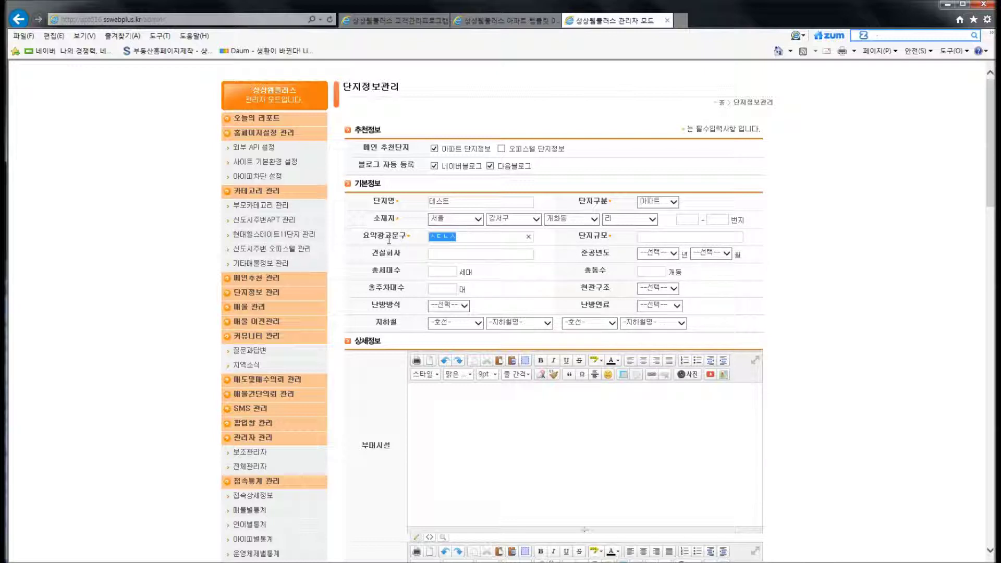
text(테)
click(653, 231)
text(1111)
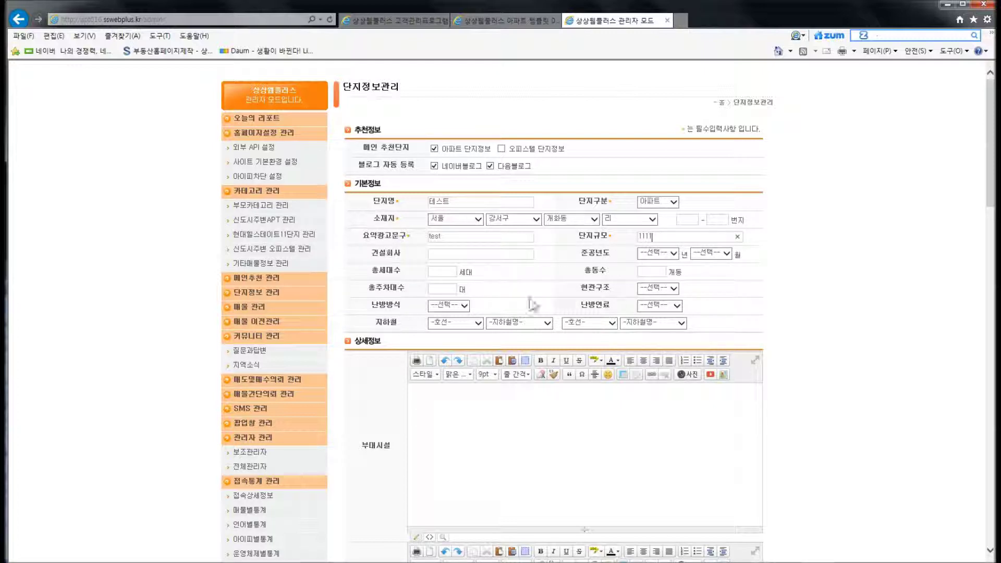
click(530, 257)
- Look through the detailed information editors for amenities, transport, education and convenience facilities
scroll(530, 257, down, 5)
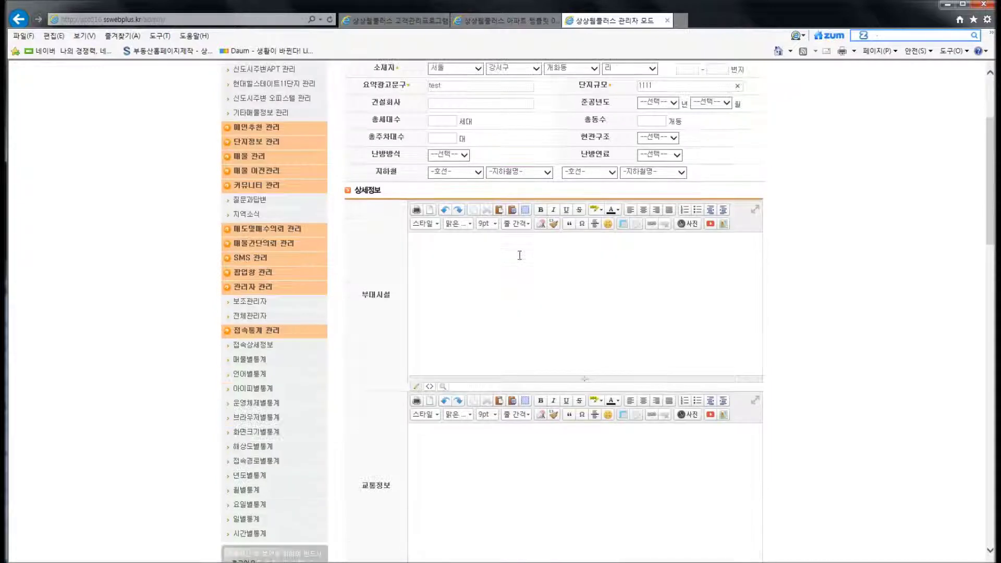
scroll(503, 230, up, 2)
click(427, 248)
click(382, 429)
scroll(381, 430, down, 4)
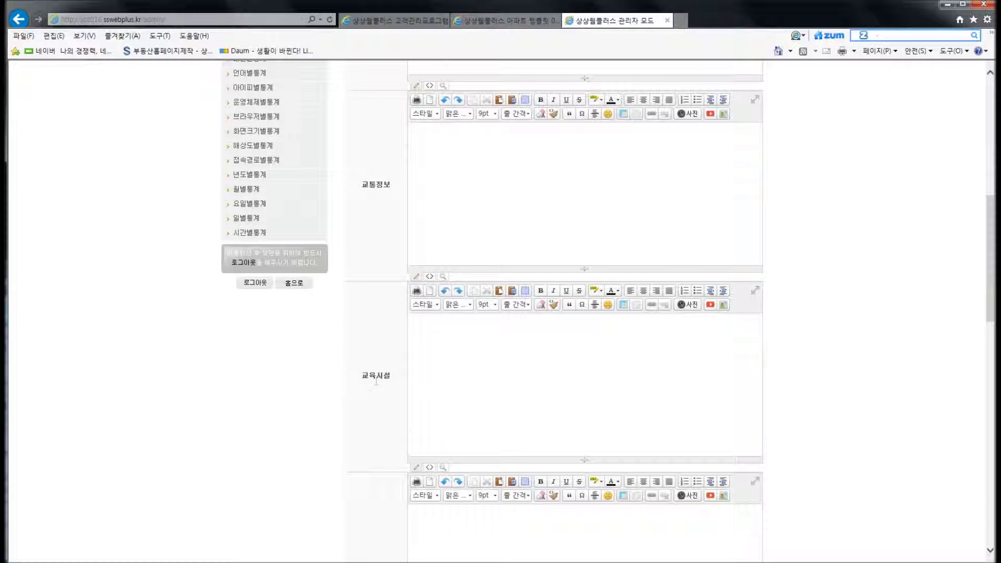
scroll(406, 389, down, 4)
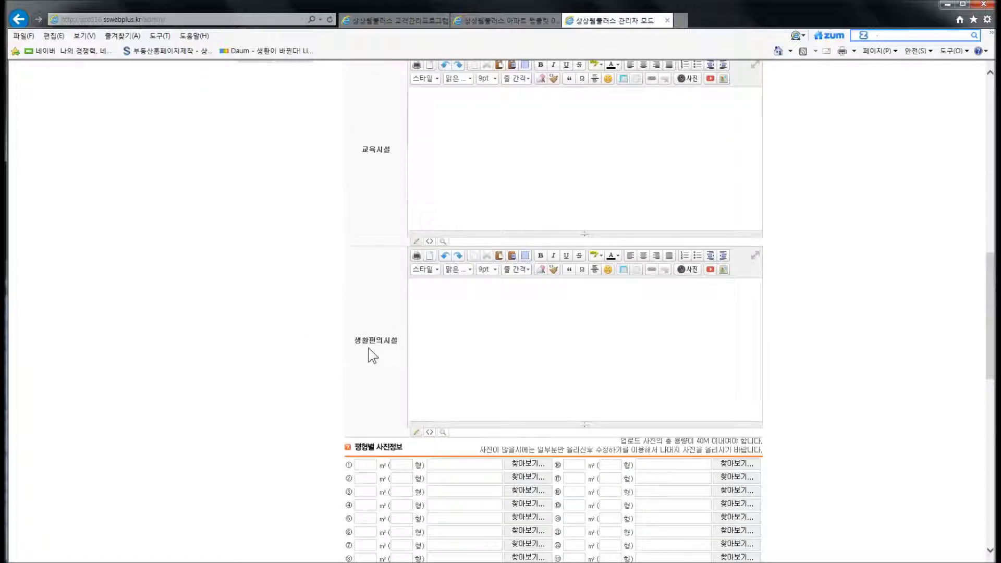
scroll(427, 374, up, 9)
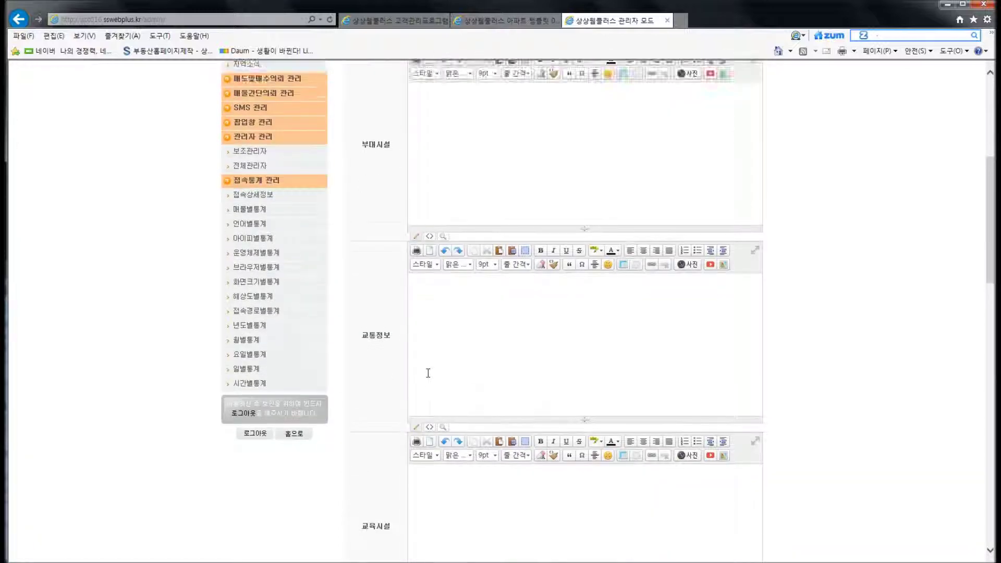
- Enter 테스트 as the 부대시설 (amenities) description
click(514, 429)
scroll(514, 430, down, 1)
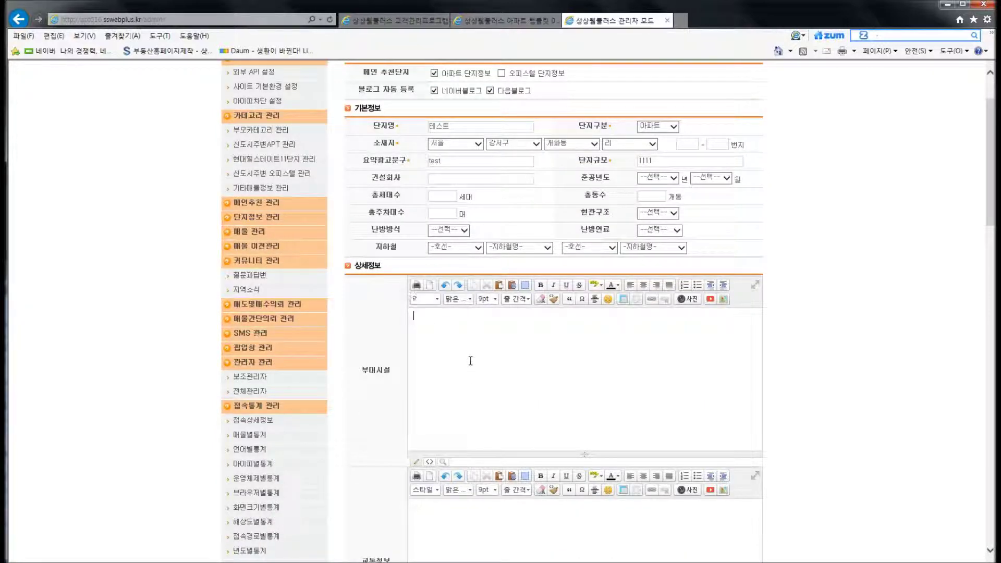
text(테스트)
- Make the 테스트 text in the 부대시설 description bold and apply the Heading 1 style
click(425, 320)
click(526, 301)
drag(437, 316, 414, 316)
click(540, 285)
click(437, 306)
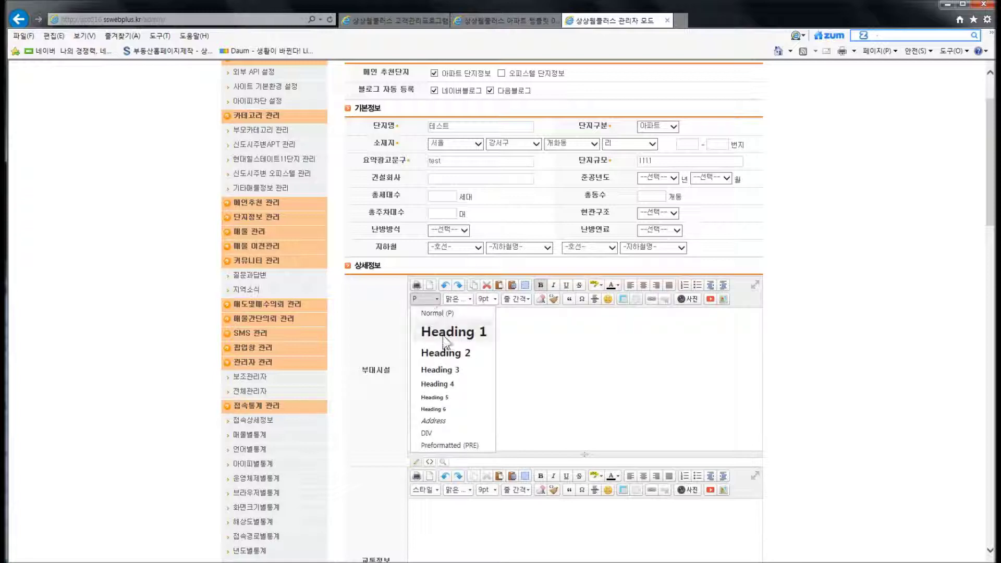
click(449, 330)
- Color the 테스트 heading in the 부대시설 description red
click(618, 287)
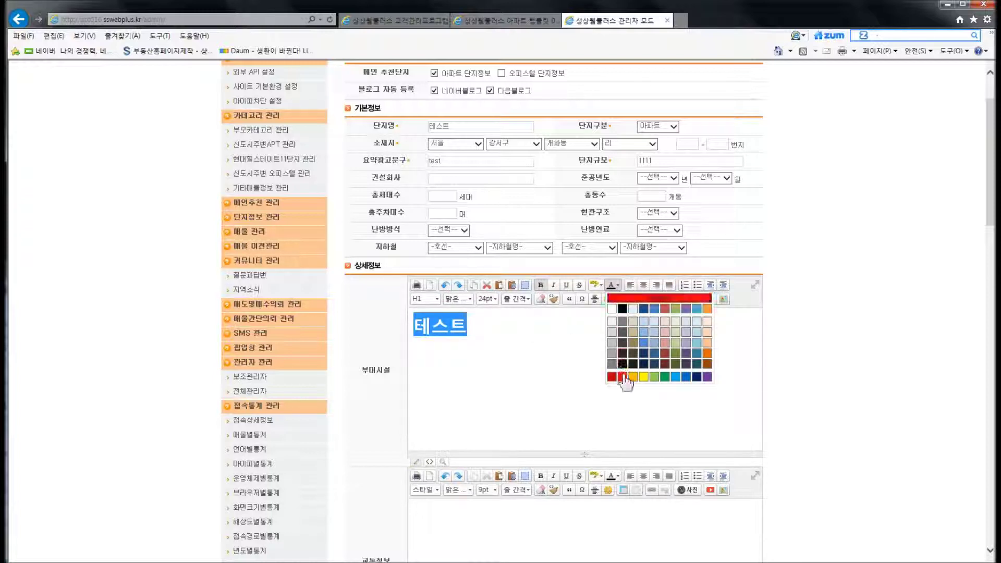
click(624, 378)
click(500, 361)
click(435, 340)
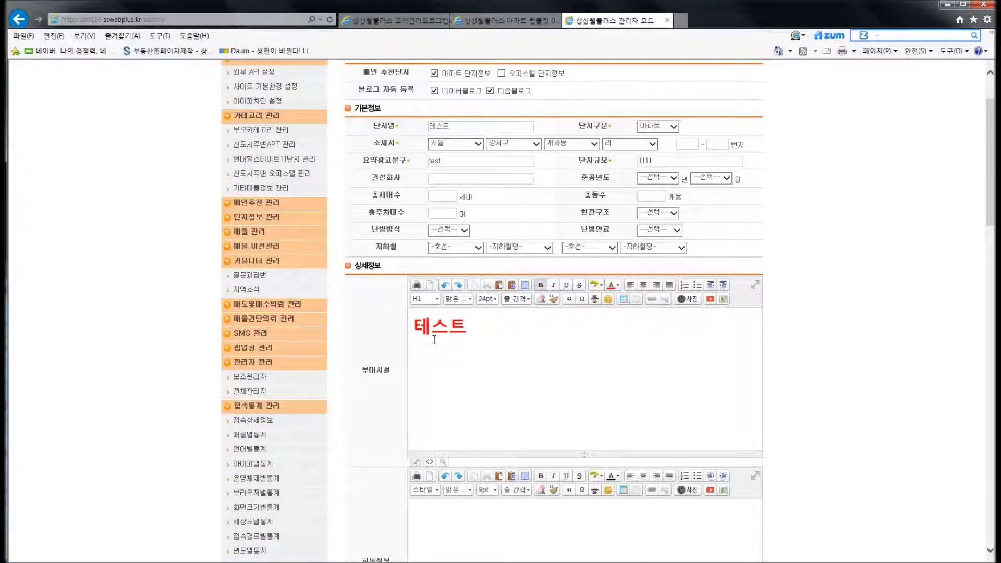
- Review the 평형별 사진정보 section, switch to the public apartment site and open the 푸르지오6차 complex details
scroll(434, 339, down, 13)
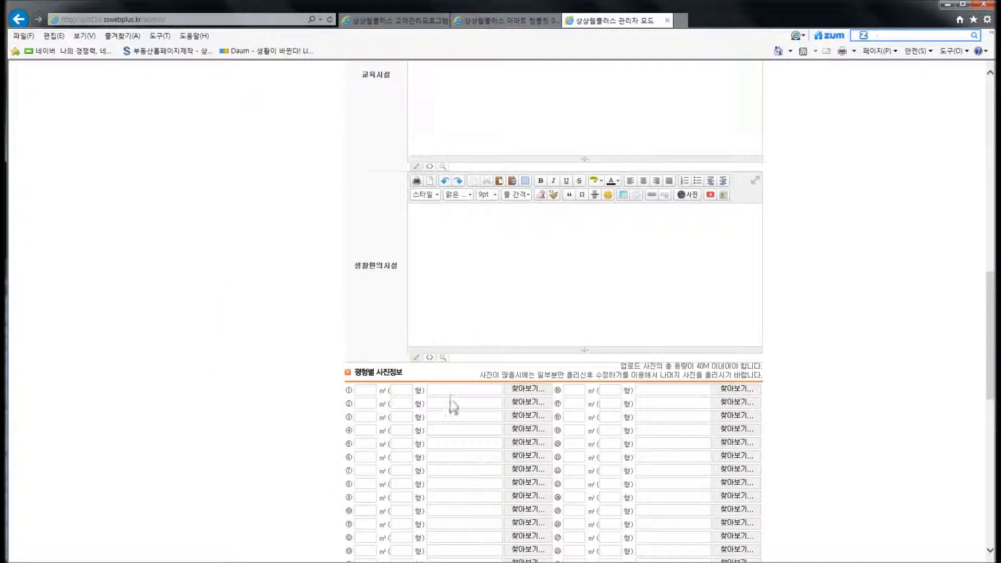
scroll(451, 406, down, 1)
click(378, 312)
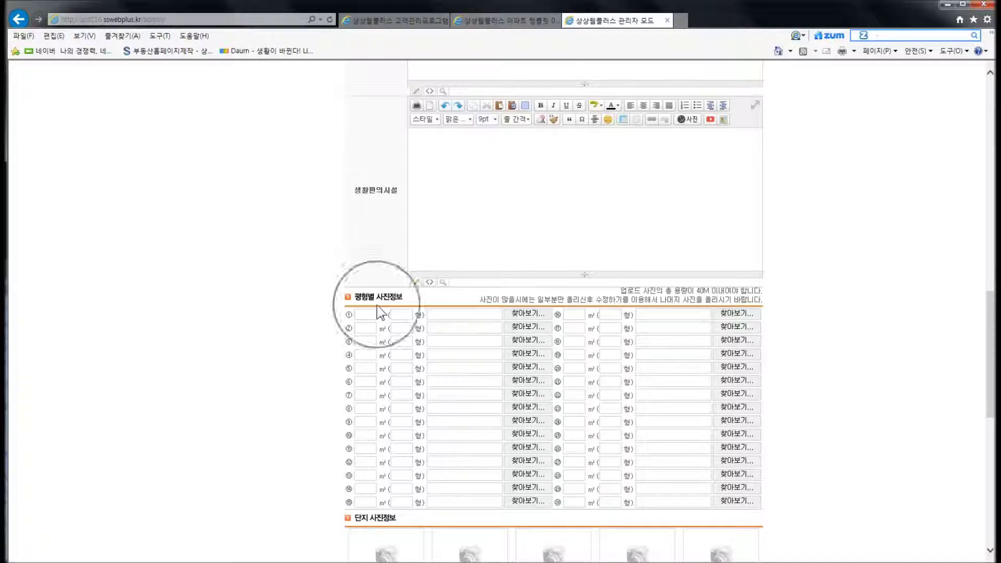
click(509, 21)
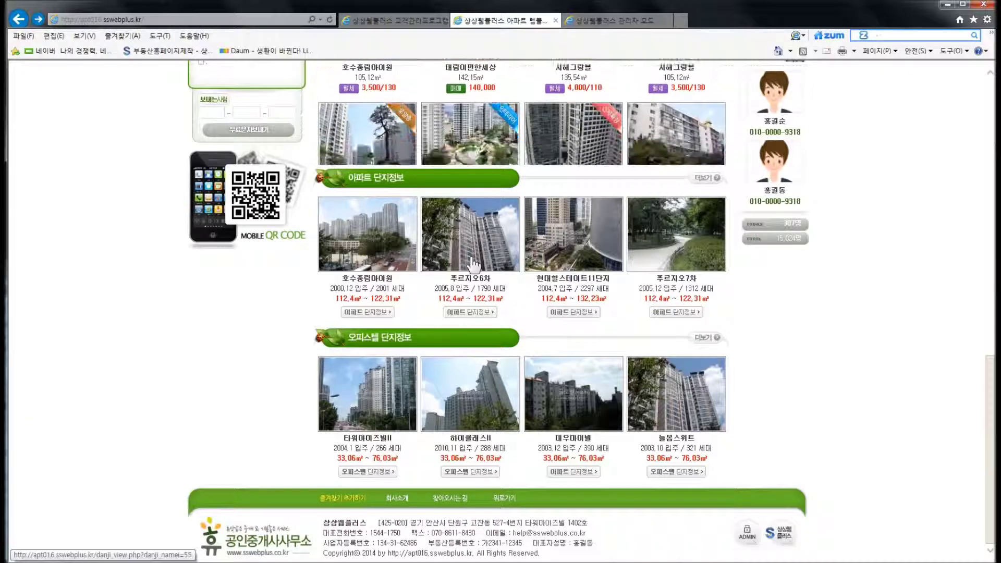
click(474, 264)
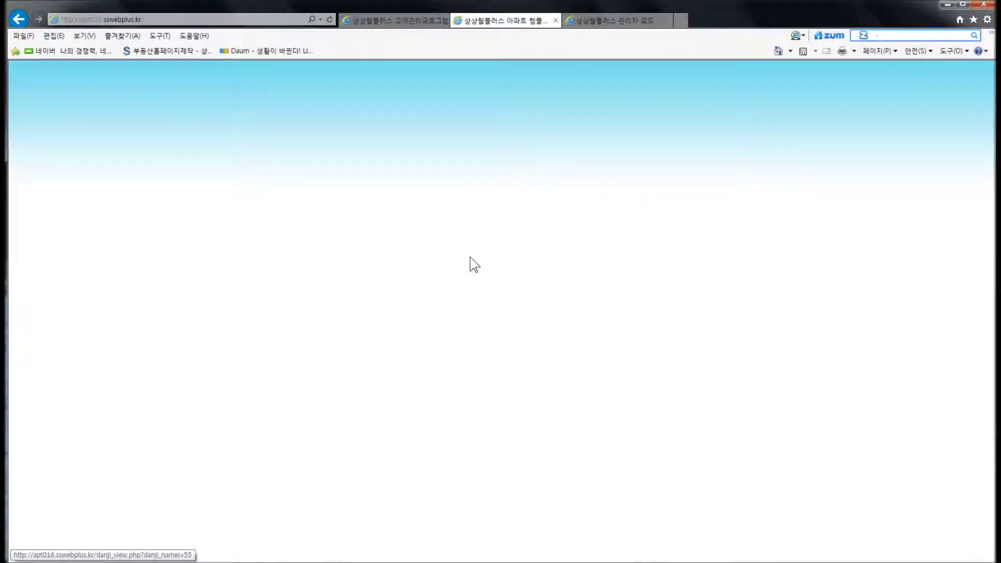
scroll(471, 256, down, 3)
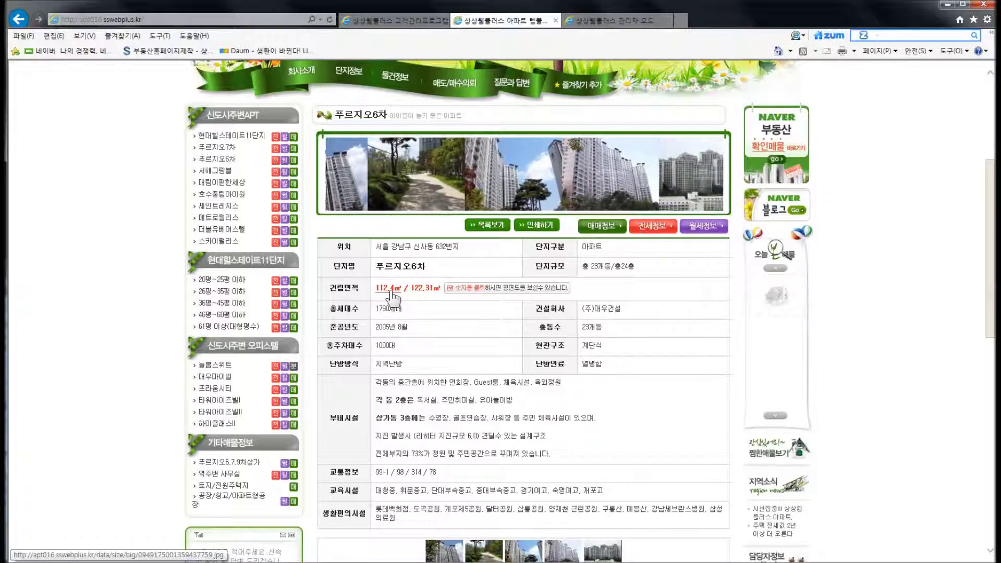
- View the floor plans for the 112.4㎡ and 122.31㎡ areas of 푸르지오6차
click(420, 291)
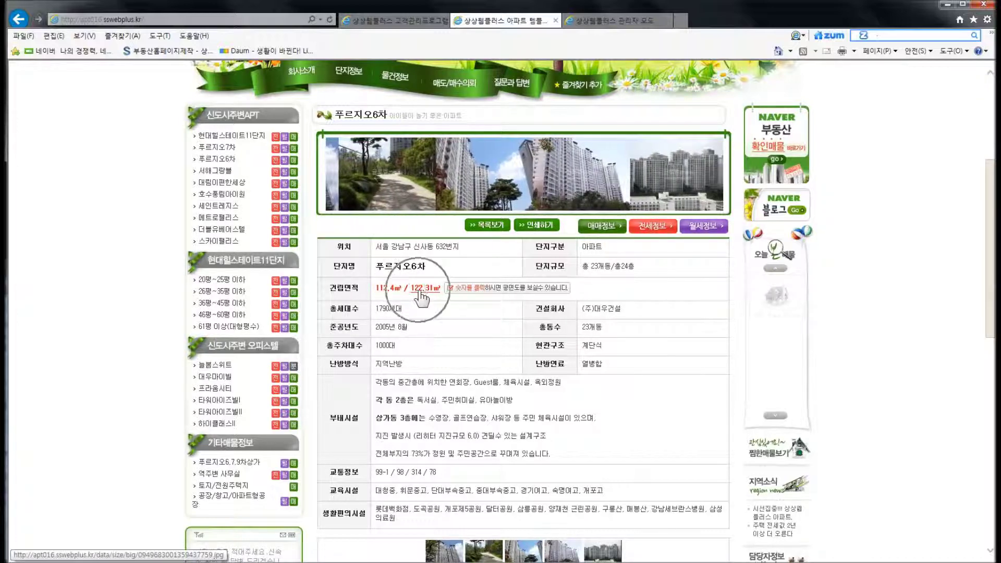
click(387, 291)
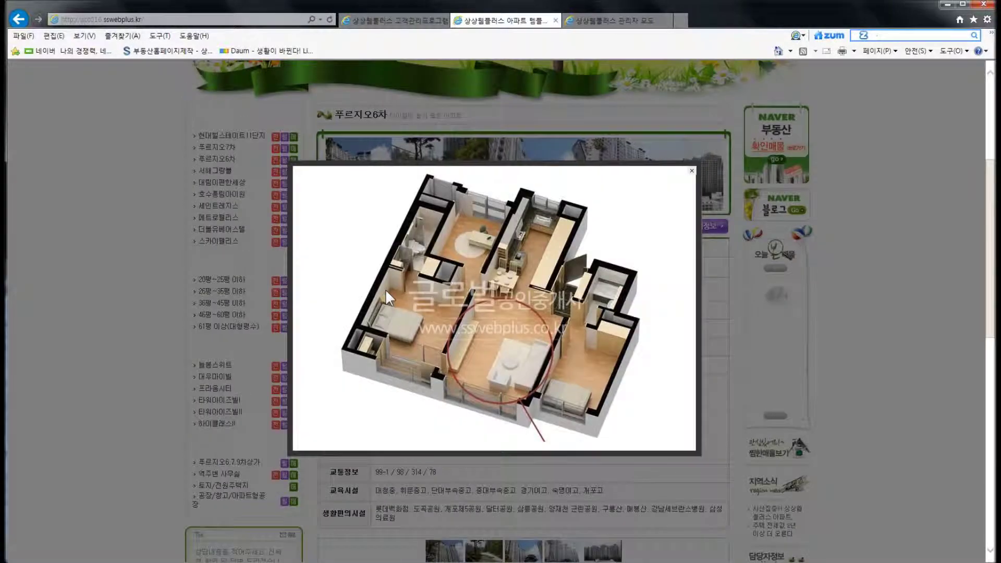
click(692, 171)
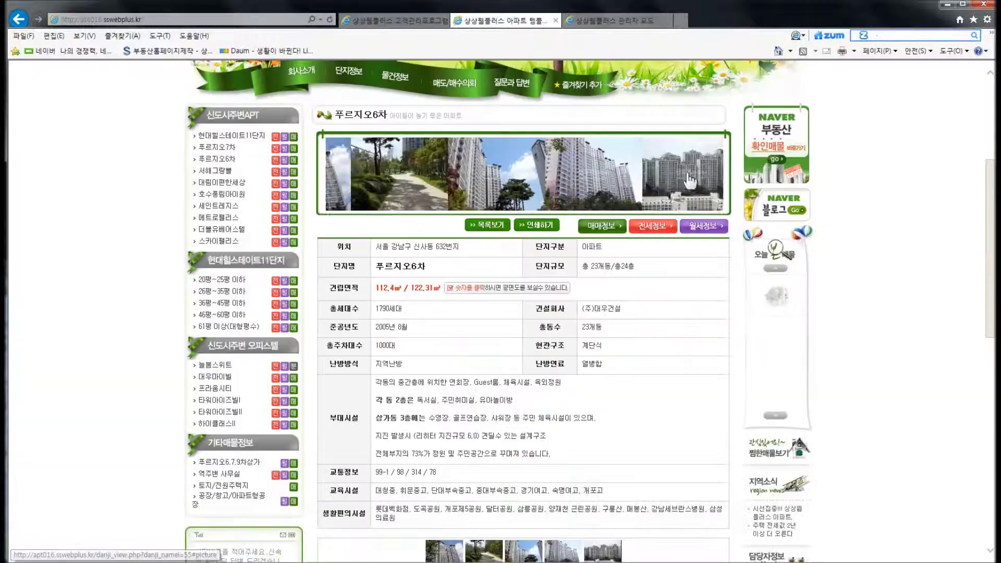
click(412, 288)
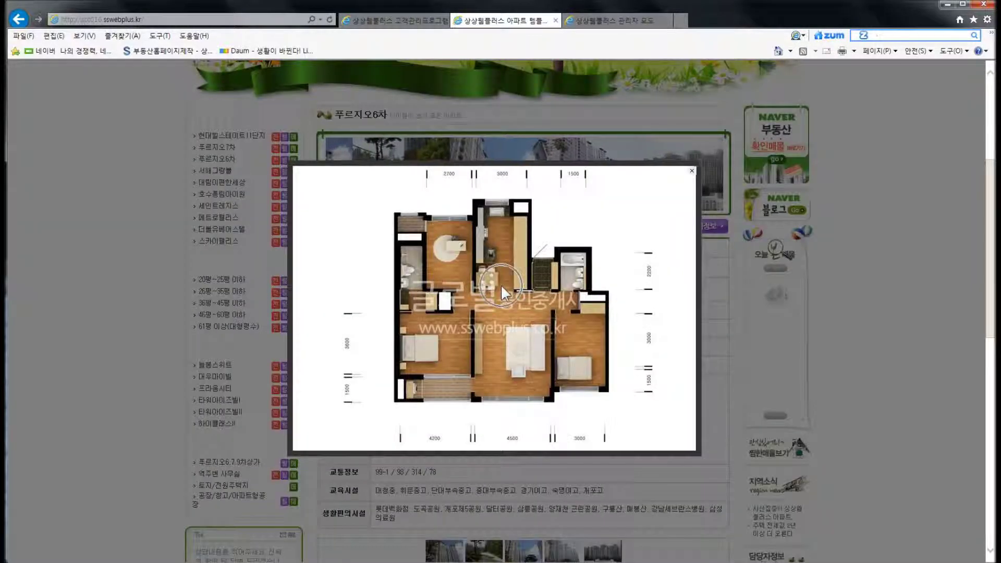
click(693, 172)
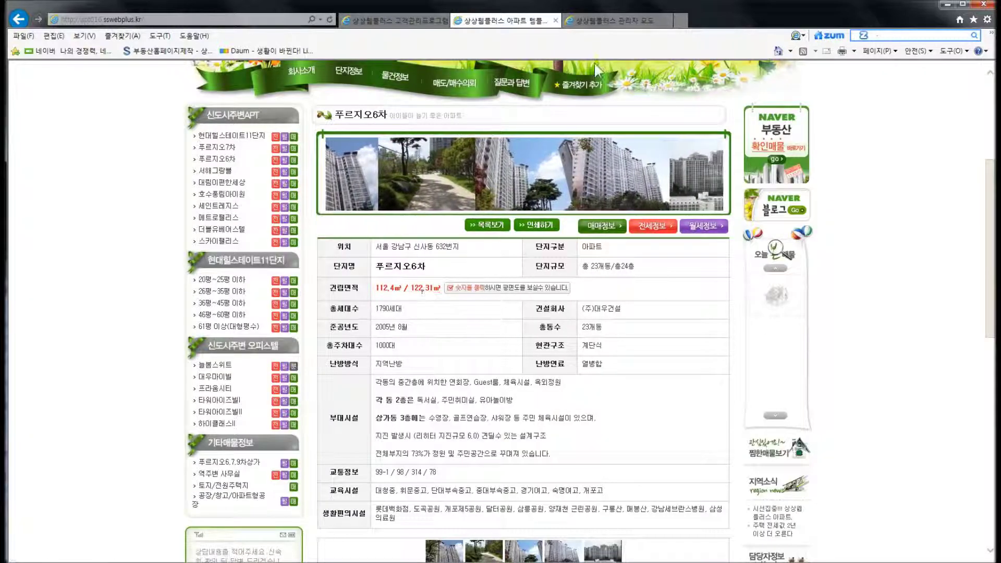
- Back in admin mode, attach the 1Penguins image to the first 평형별 사진정보 row and set its area to 123 ㎡
click(611, 20)
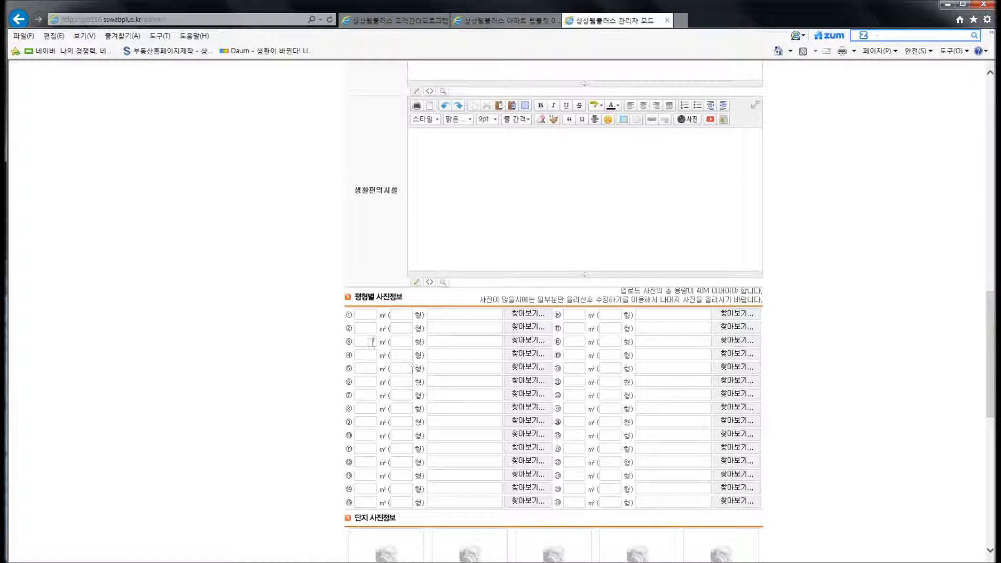
click(369, 324)
click(409, 323)
click(507, 323)
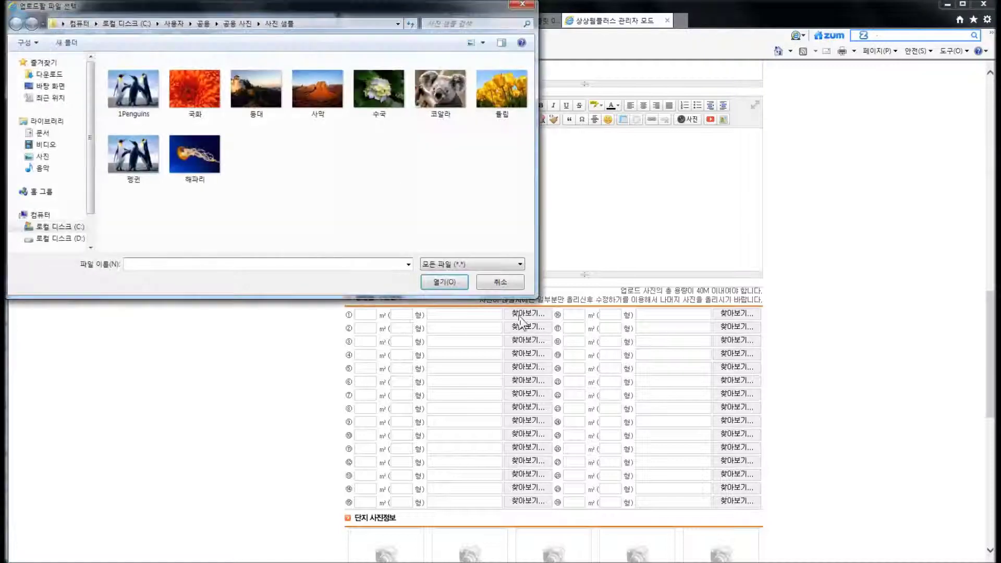
double_click(125, 92)
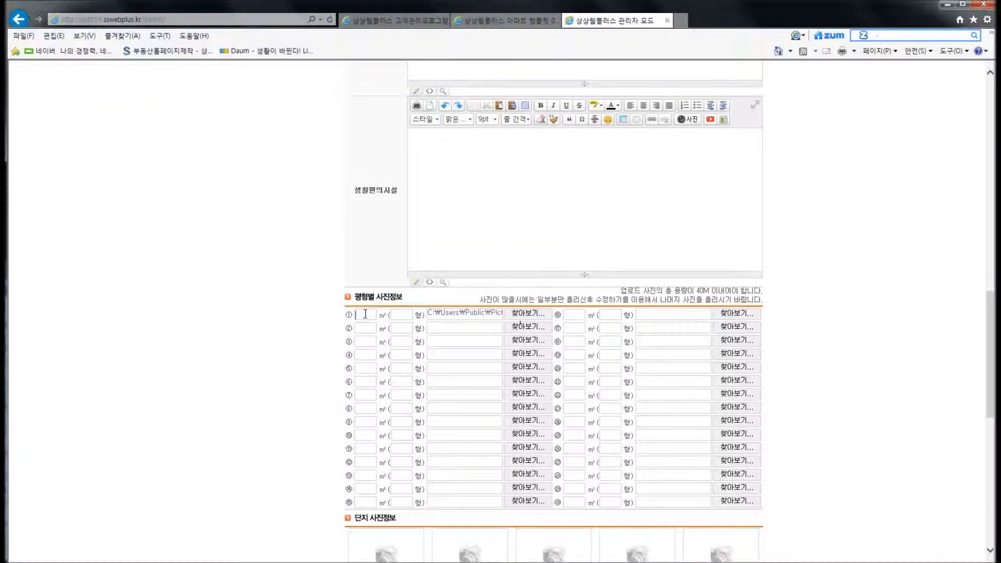
- Compare the 단지 사진정보 section with the public 푸르지오6차 page by viewing its complex photos in the gallery
scroll(432, 353, down, 5)
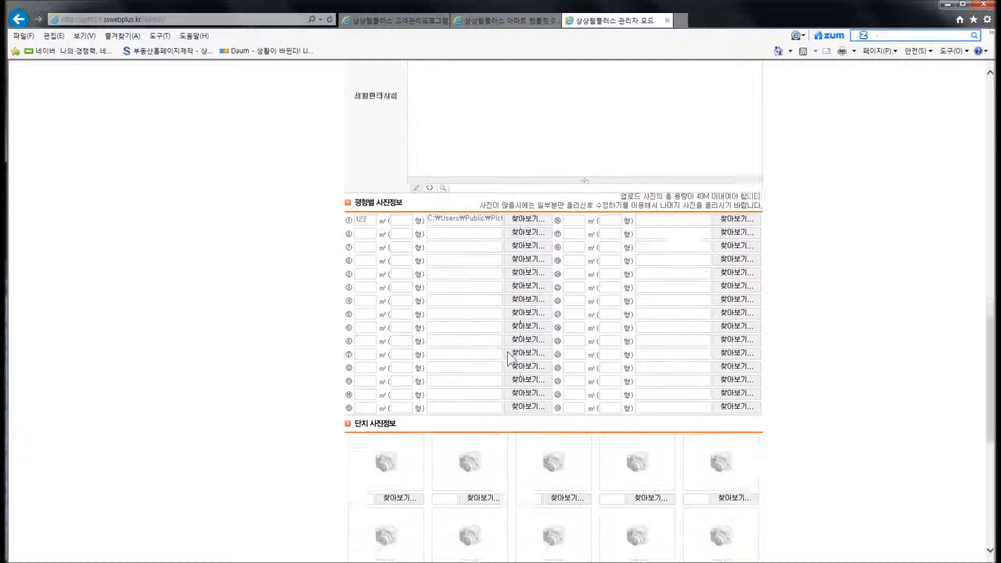
click(387, 349)
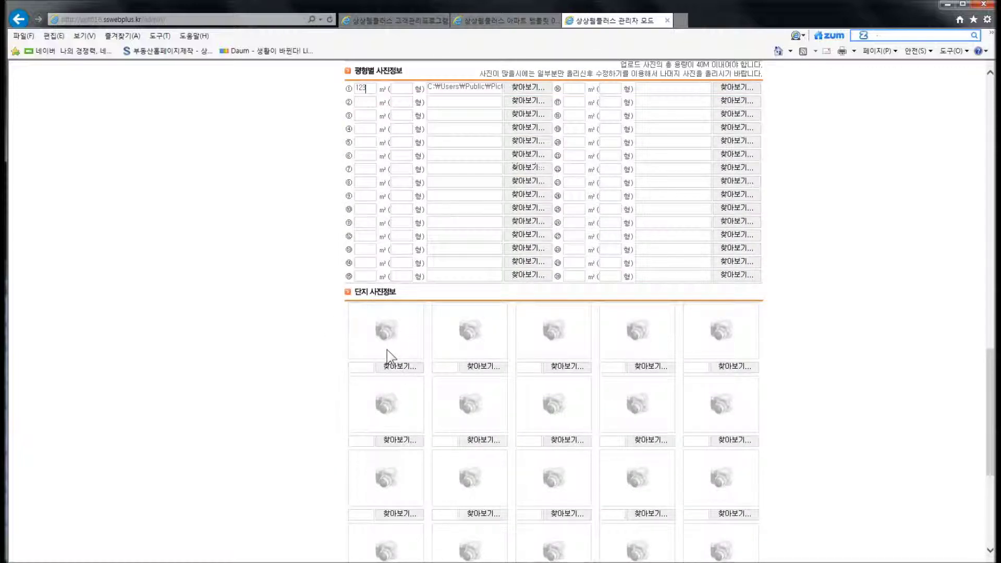
click(385, 341)
click(501, 21)
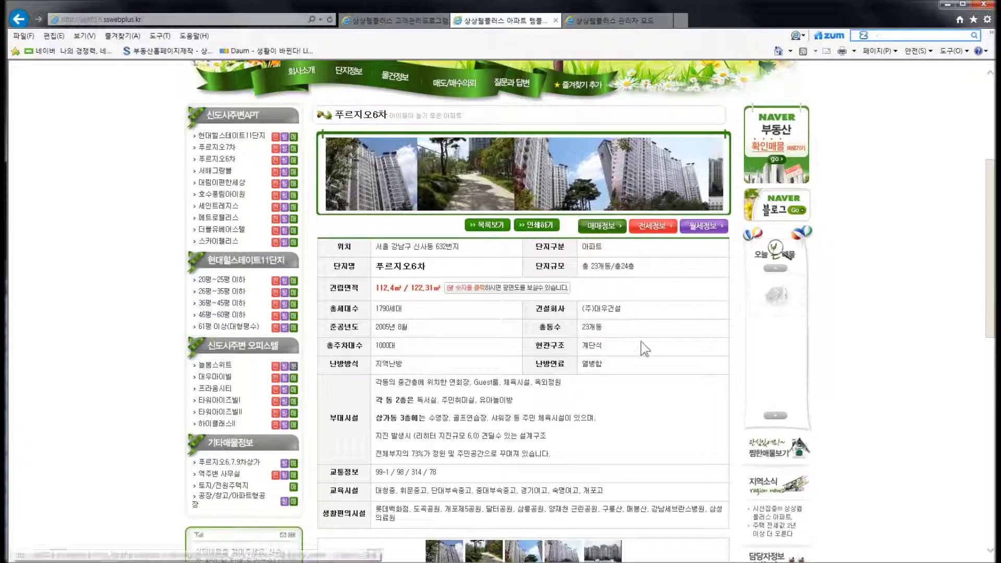
scroll(641, 341, down, 5)
scroll(641, 341, down, 3)
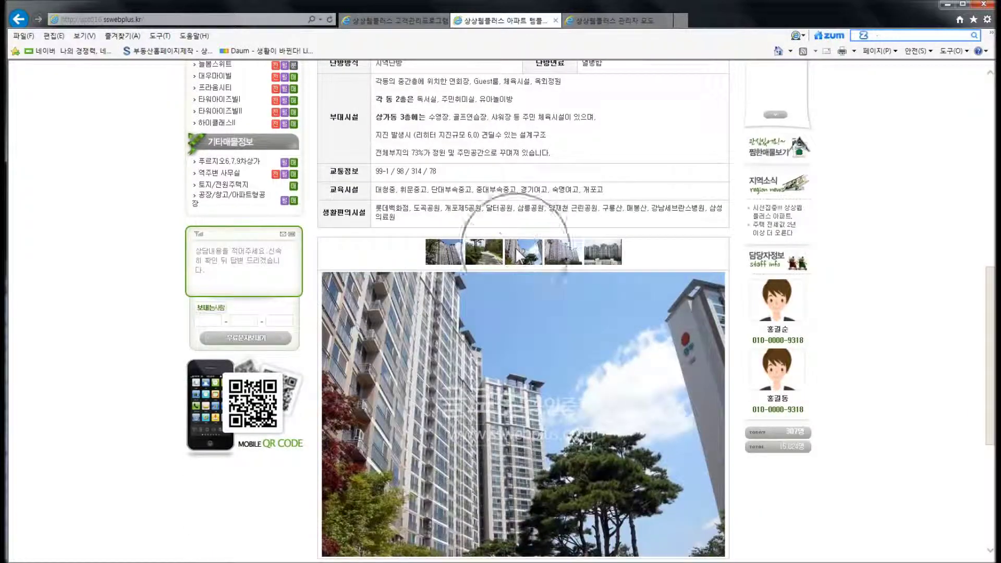
click(484, 255)
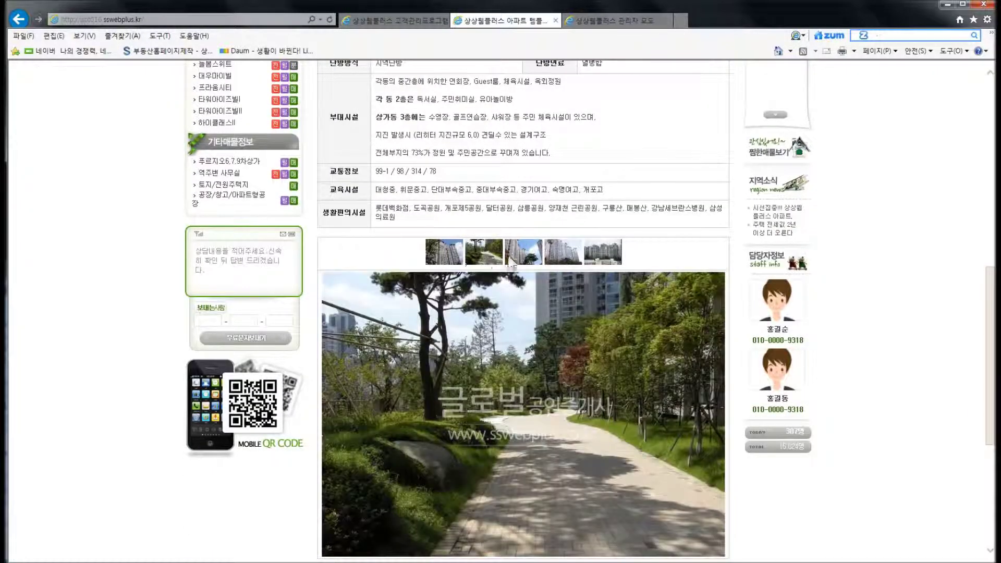
click(524, 257)
click(565, 261)
click(614, 260)
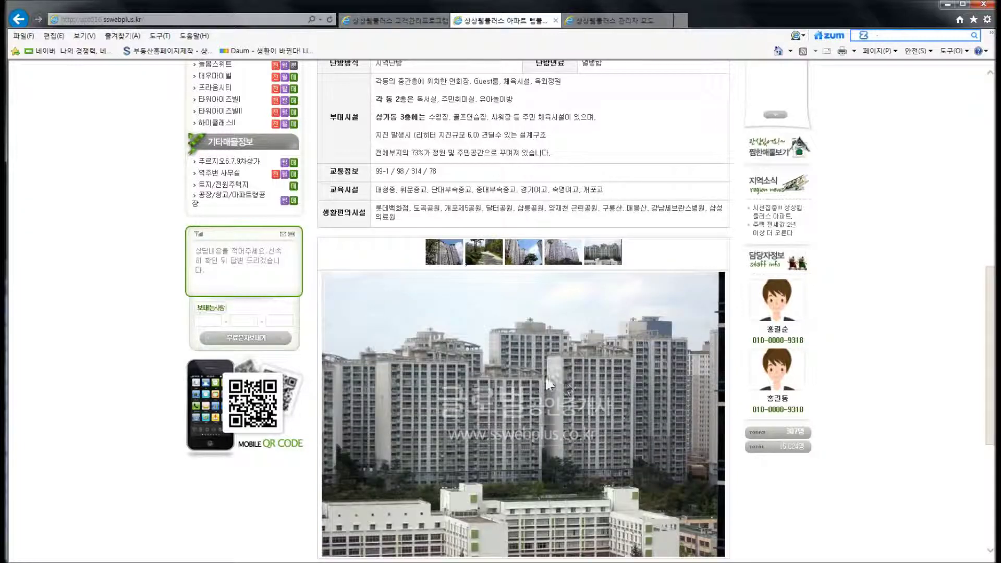
scroll(532, 368, down, 1)
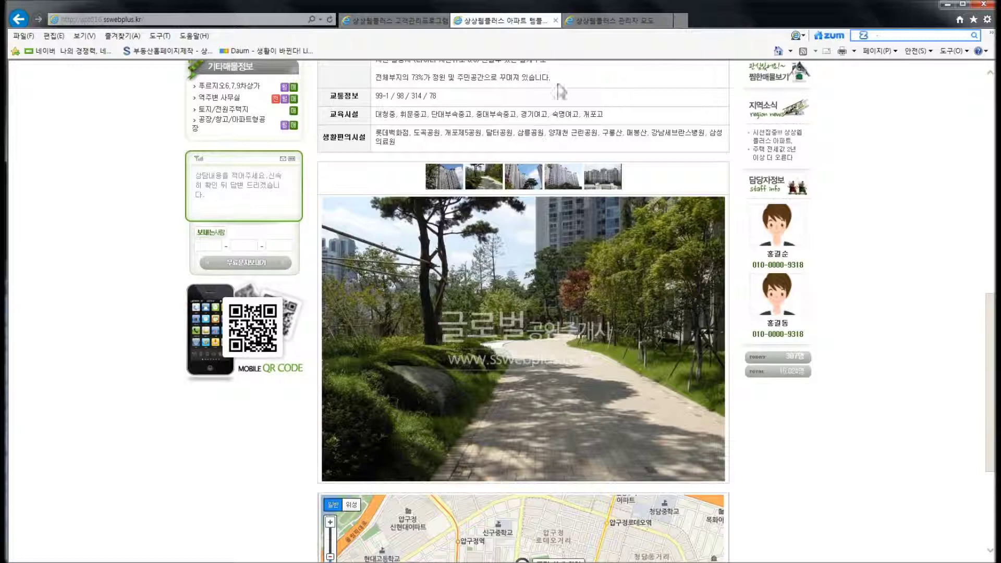
- Return to admin mode and attach the 등대 and 사막 images to the first two 단지 사진정보 slots
click(600, 21)
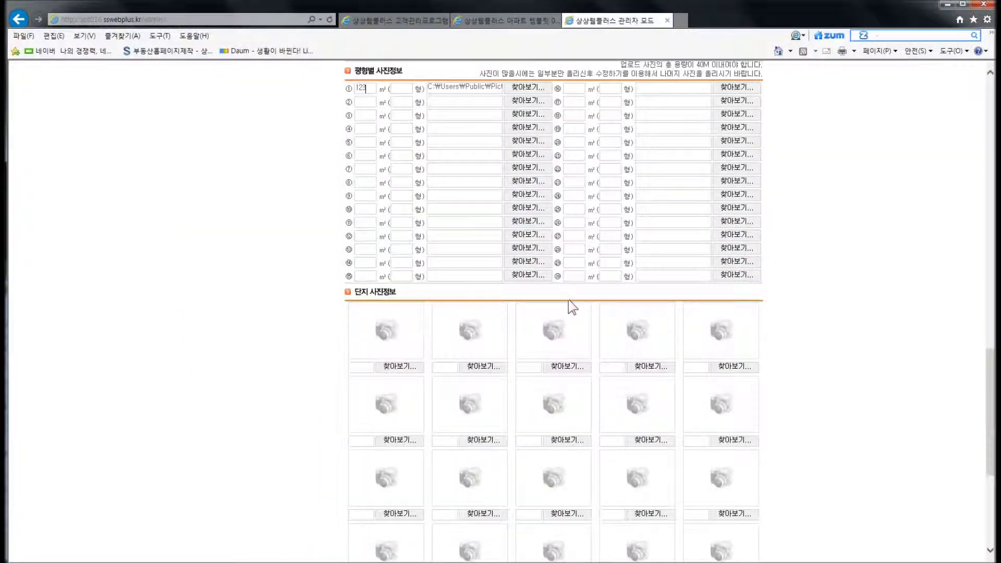
click(386, 370)
click(258, 89)
click(445, 283)
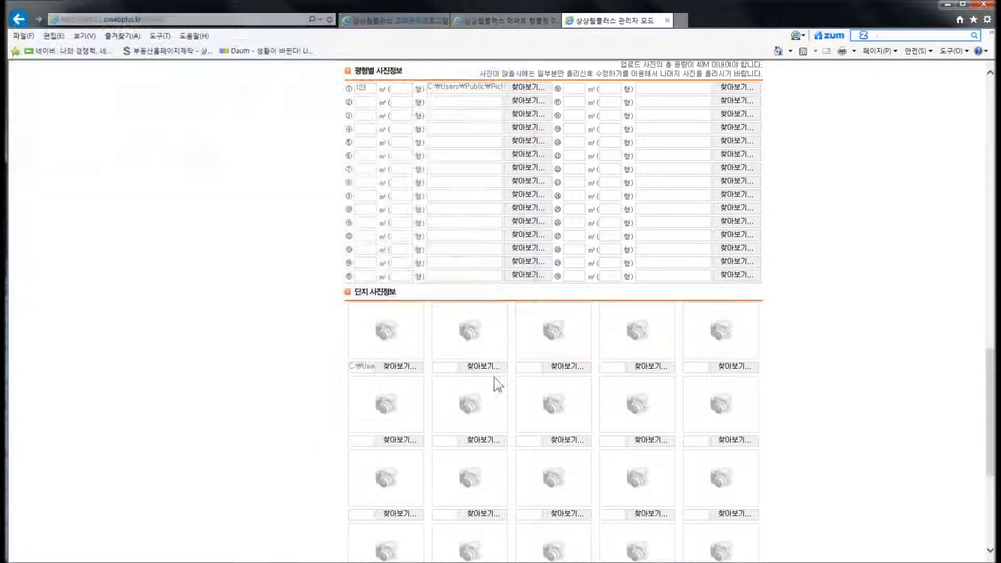
click(484, 368)
double_click(296, 83)
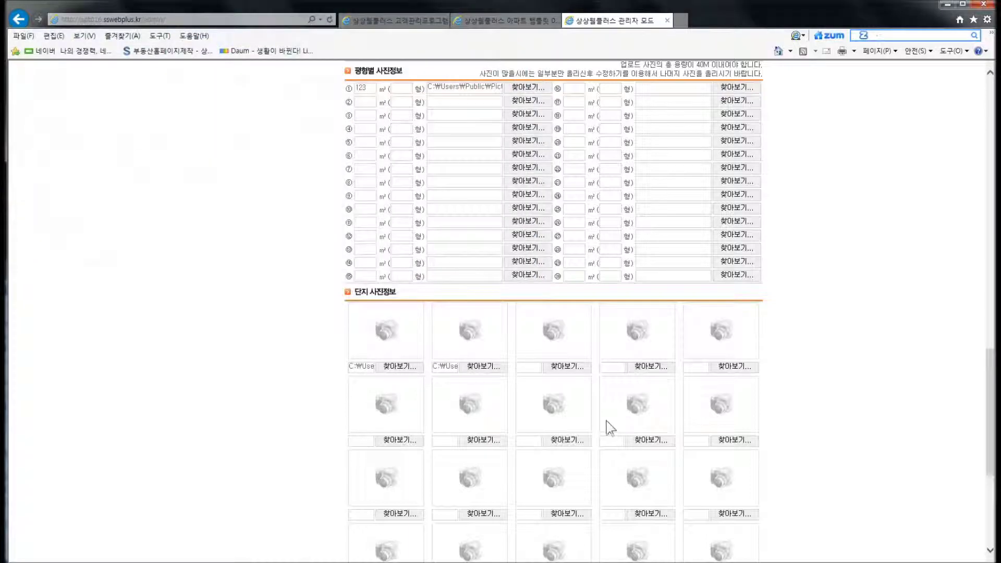
- Review the 동영상정보 and 지도정보 sections and examine the location map on the public 푸르지오6차 page
scroll(605, 422, down, 5)
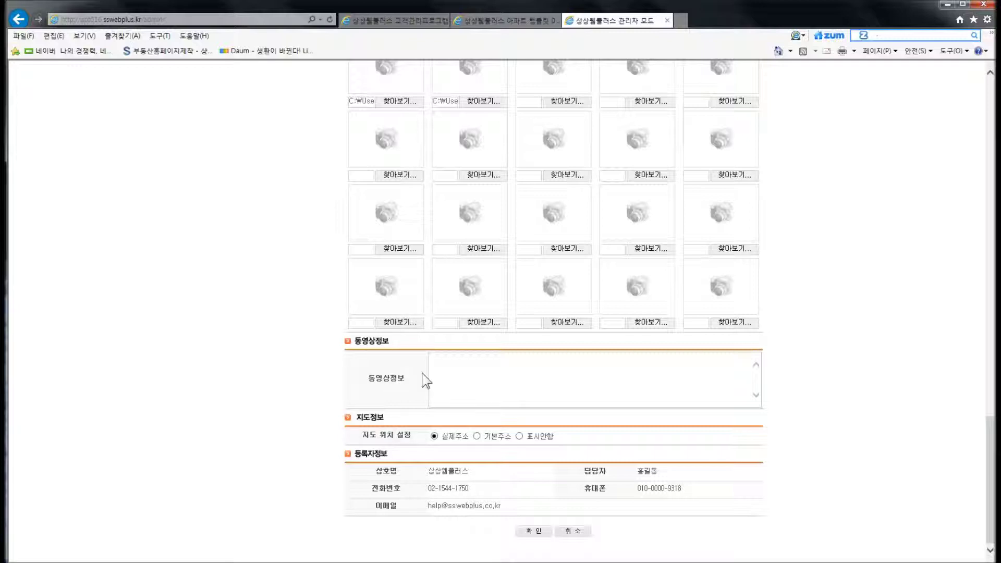
click(443, 375)
click(443, 375)
click(381, 421)
click(505, 21)
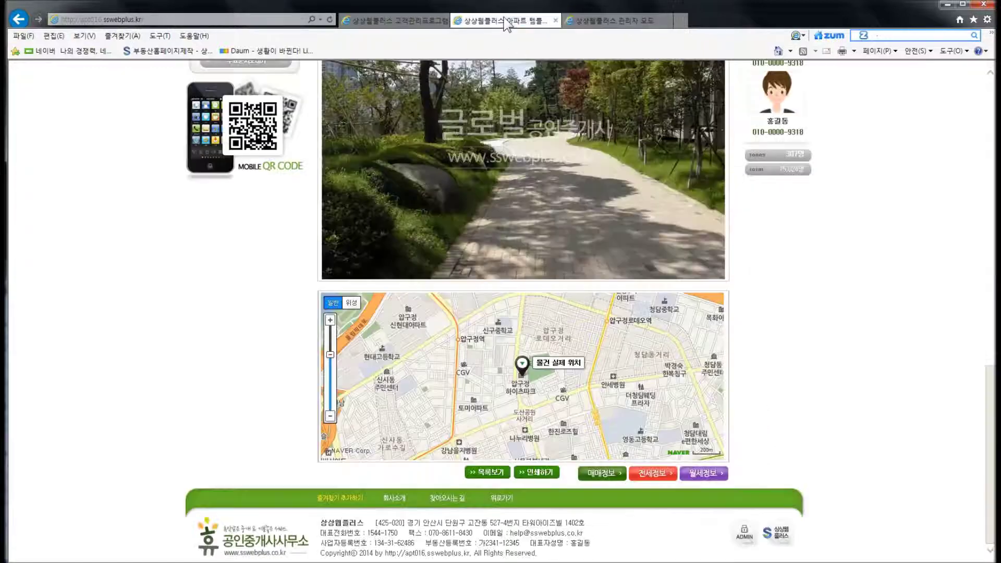
click(504, 380)
- Return to admin mode and submit the new complex registration with 실제주소 as the map location
click(615, 20)
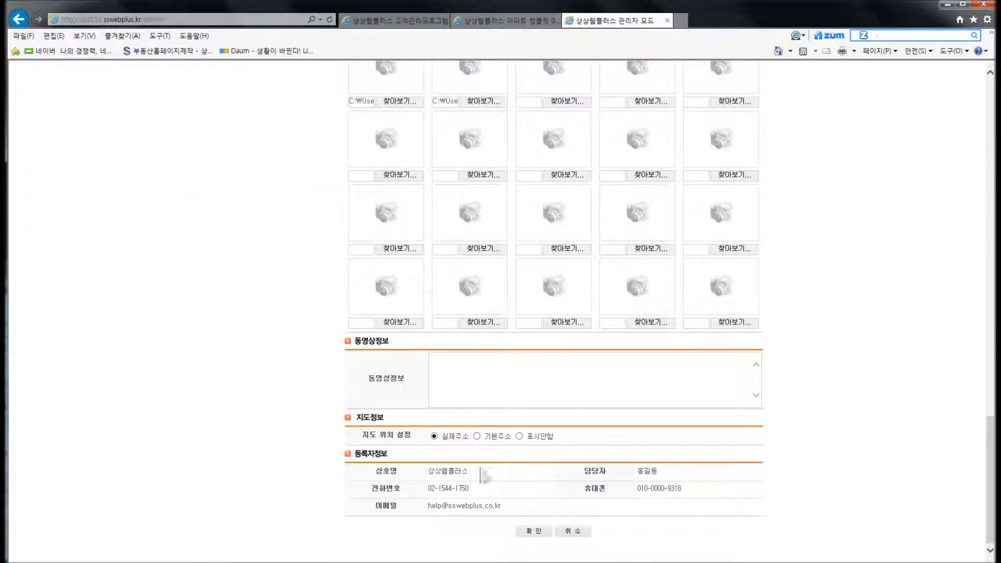
click(455, 439)
click(496, 441)
click(539, 437)
click(536, 531)
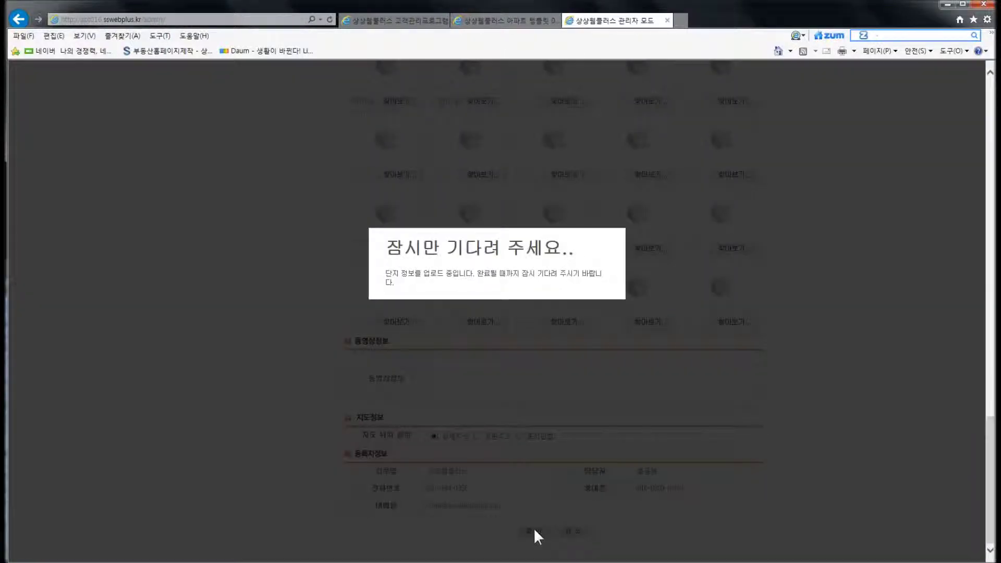